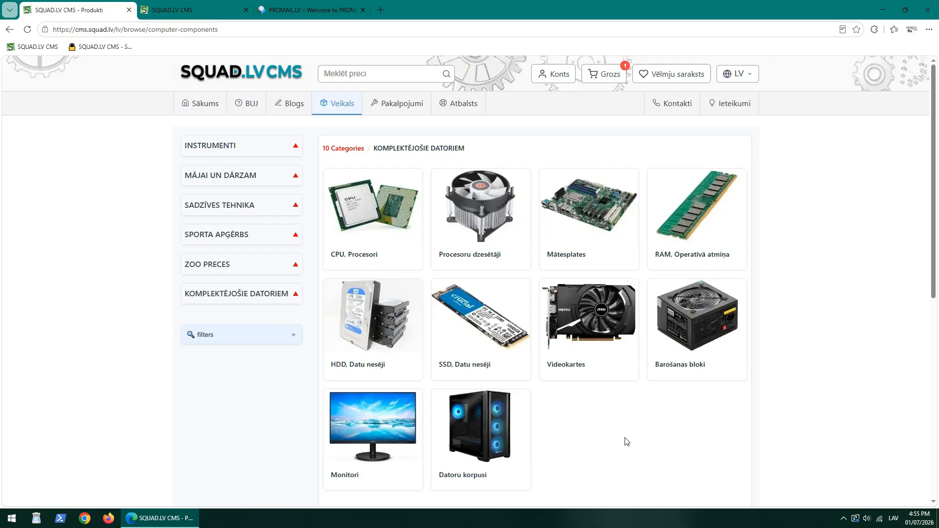
Open the admin Email Settings and check the SMTP host, username and password.
left_click(197, 12)
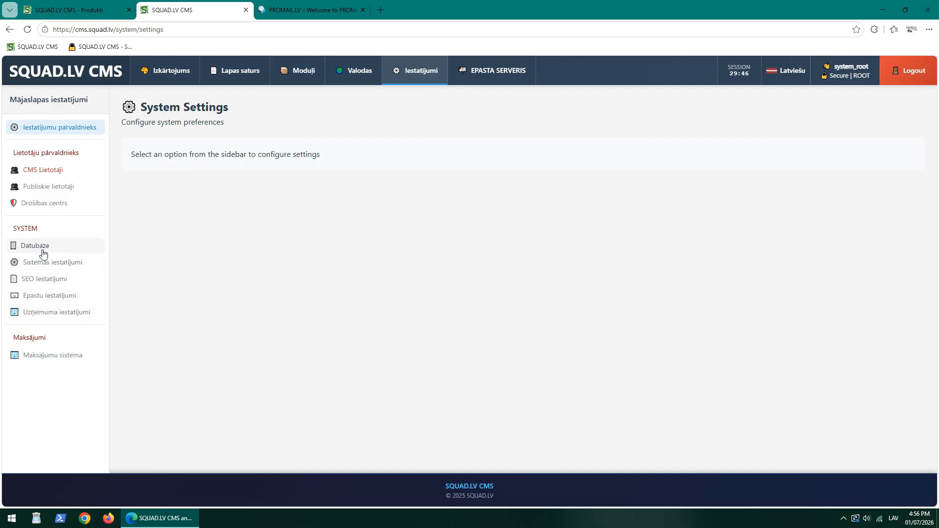
left_click(67, 298)
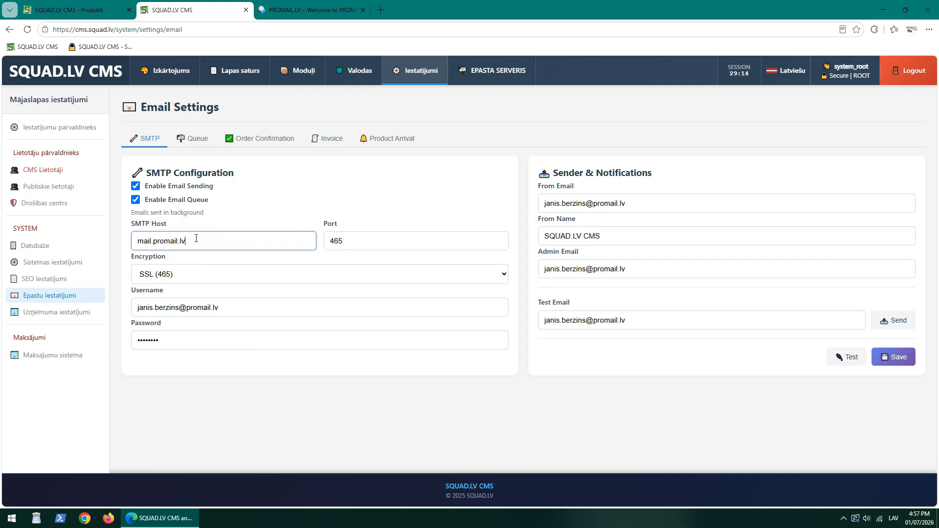
left_click_drag(198, 239, 127, 247)
left_click(267, 242)
triple_click(173, 309)
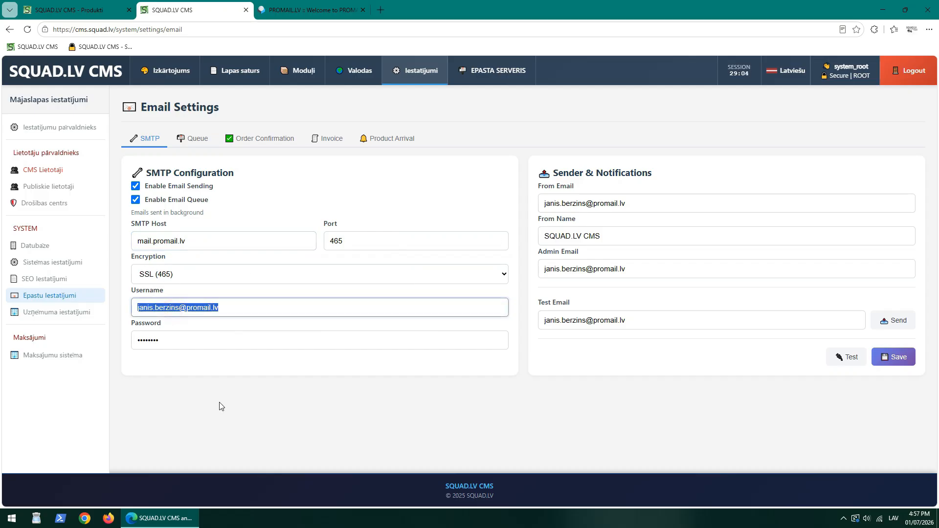
double_click(158, 339)
left_click(234, 413)
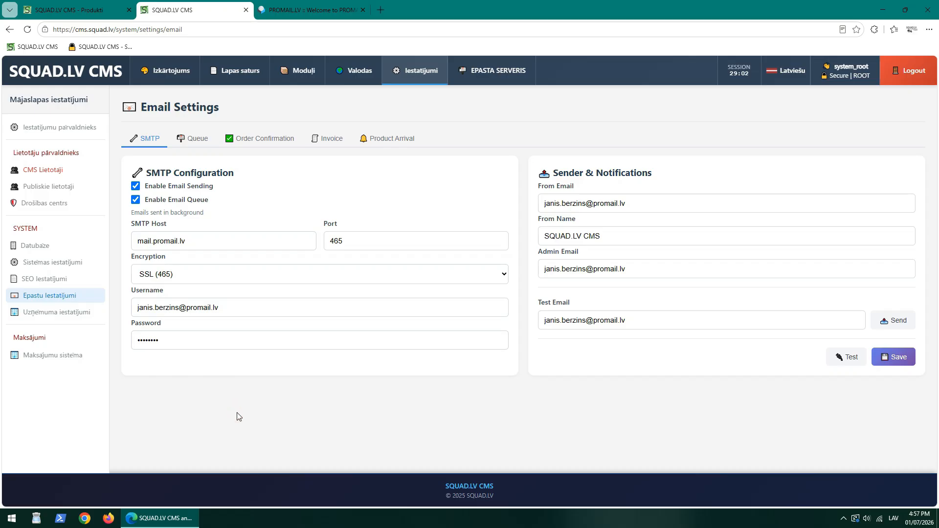
Check the From Email, From Name 'SQUAD.LV CMS', Admin and Test Email, then bring up PROMAIL.LV.
triple_click(583, 203)
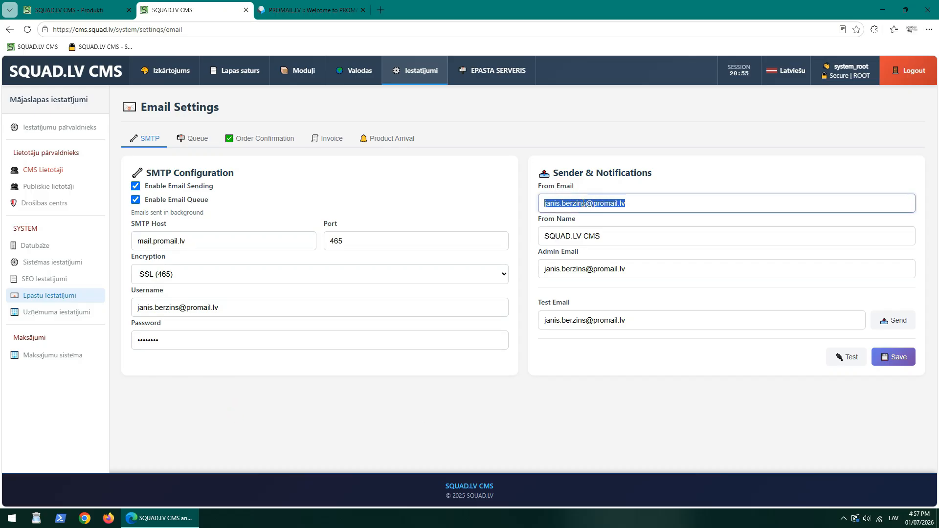
left_click(572, 234)
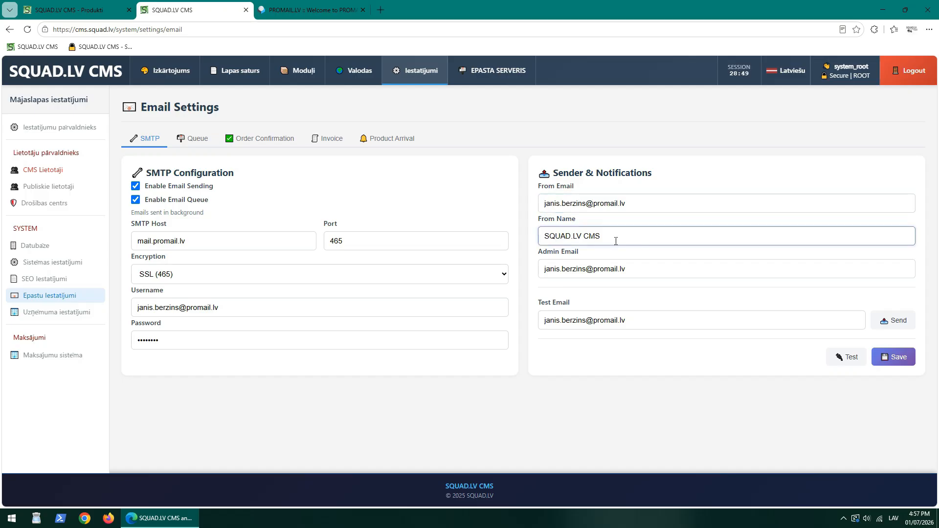
left_click_drag(624, 235, 545, 240)
triple_click(605, 268)
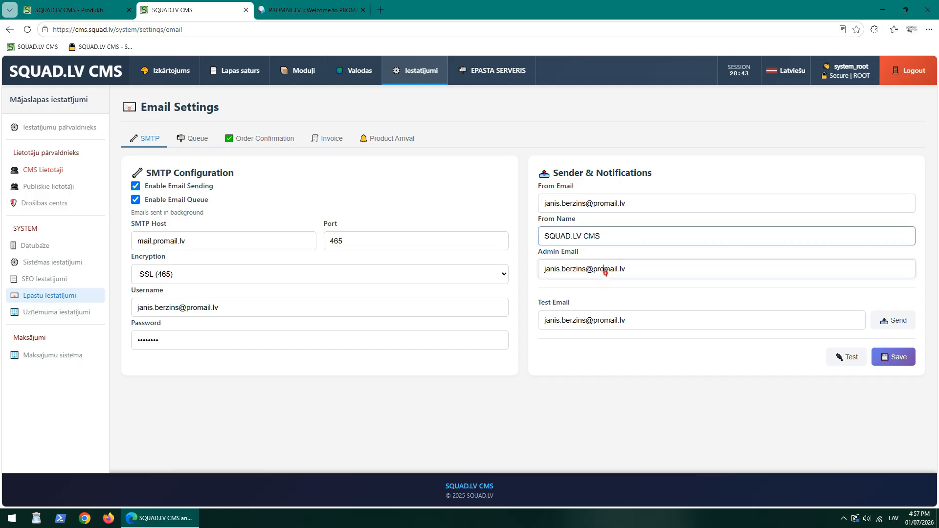
left_click(632, 379)
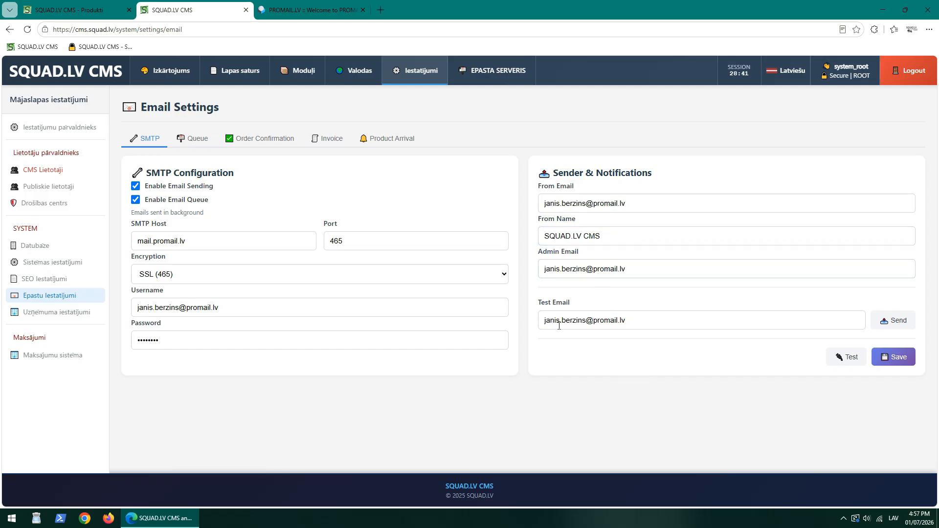
triple_click(591, 318)
left_click(674, 346)
left_click(560, 325)
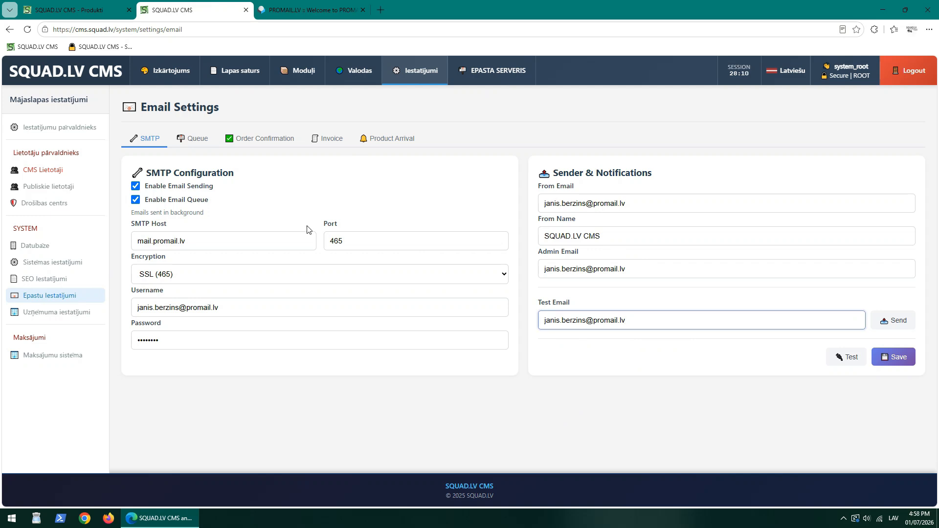
left_click(317, 11)
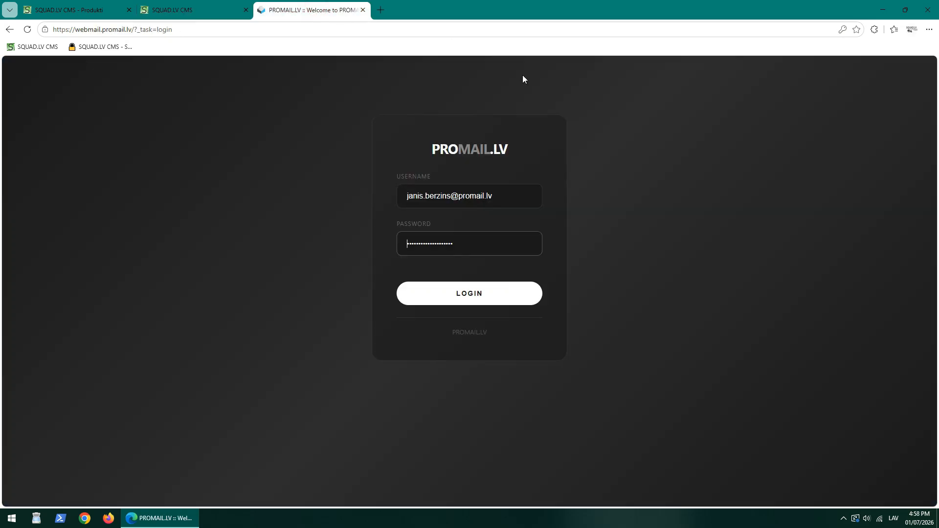
Log in to PROMAIL.LV webmail and send a CMS test email to the Test Email address.
left_click(479, 292)
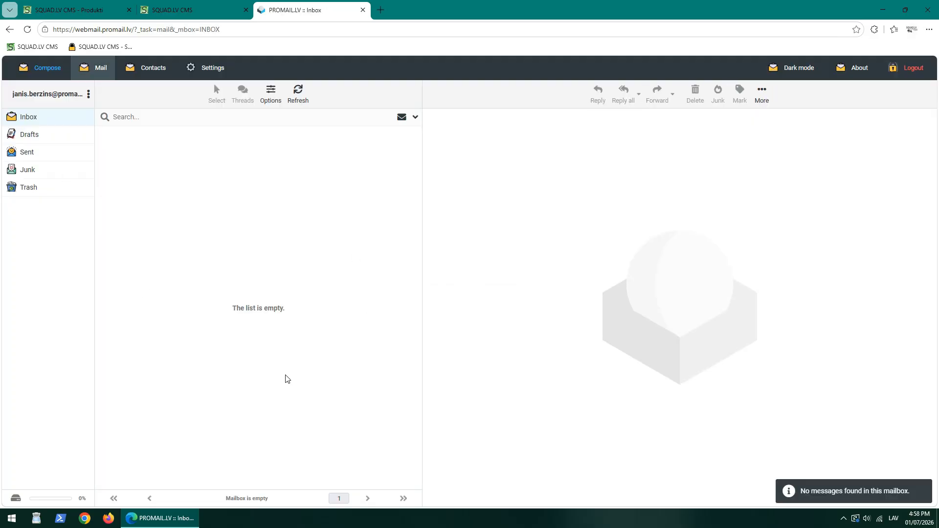
left_click(29, 117)
key("ctrl+shift+Tab")
left_click(898, 325)
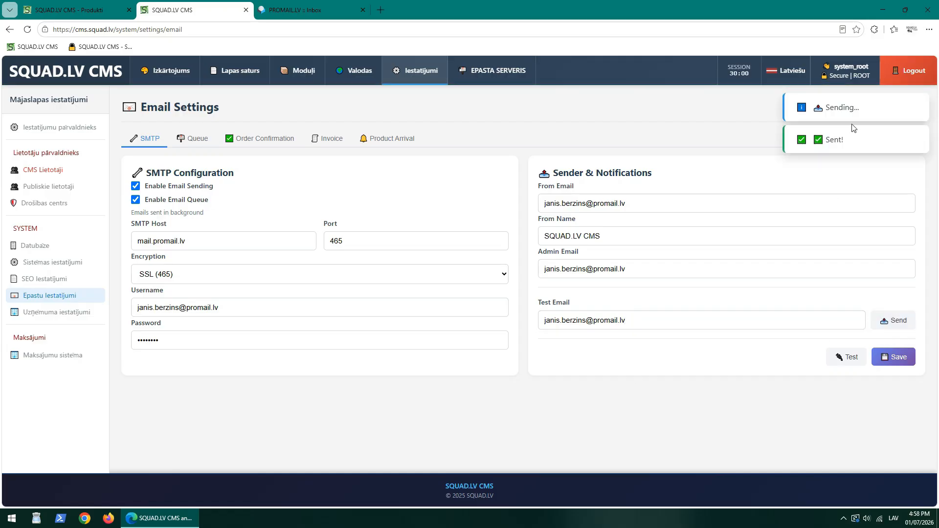
Read the test email from SQUAD.LV CMS, then return to the store's product categories.
left_click(325, 7)
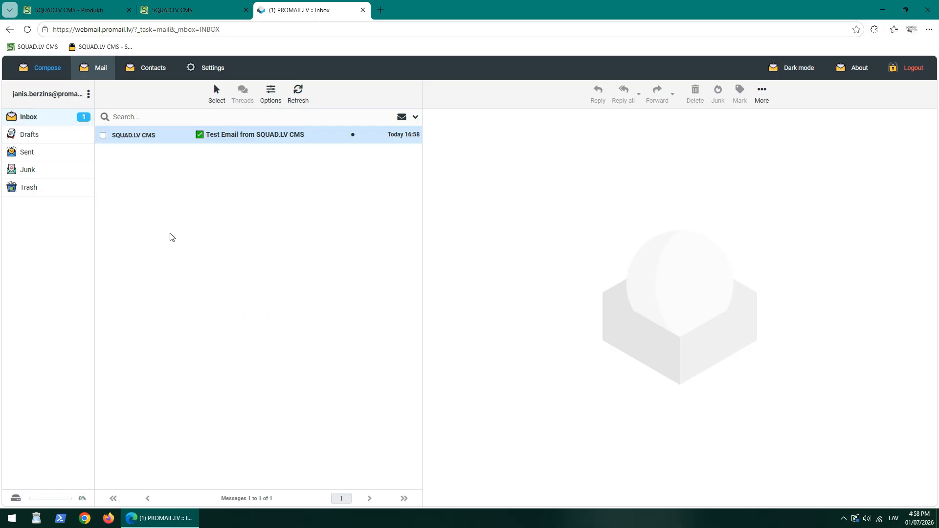
left_click(254, 137)
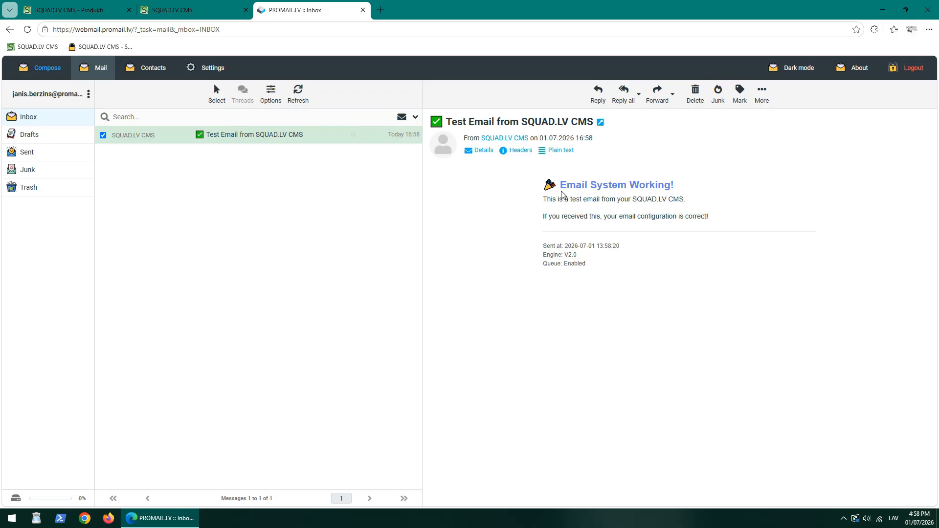
left_click_drag(679, 303, 511, 213)
left_click(512, 214)
left_click(193, 11)
left_click(73, 10)
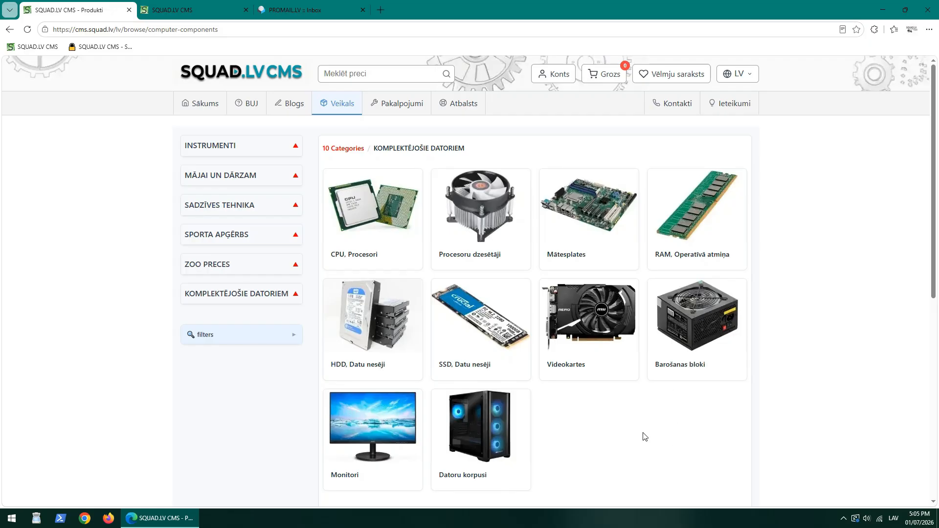
Add one AMD PROCESORS XXX (€ 285.00) from CPU, Procesori to the cart and go to checkout.
scroll(593, 440, "down", 3)
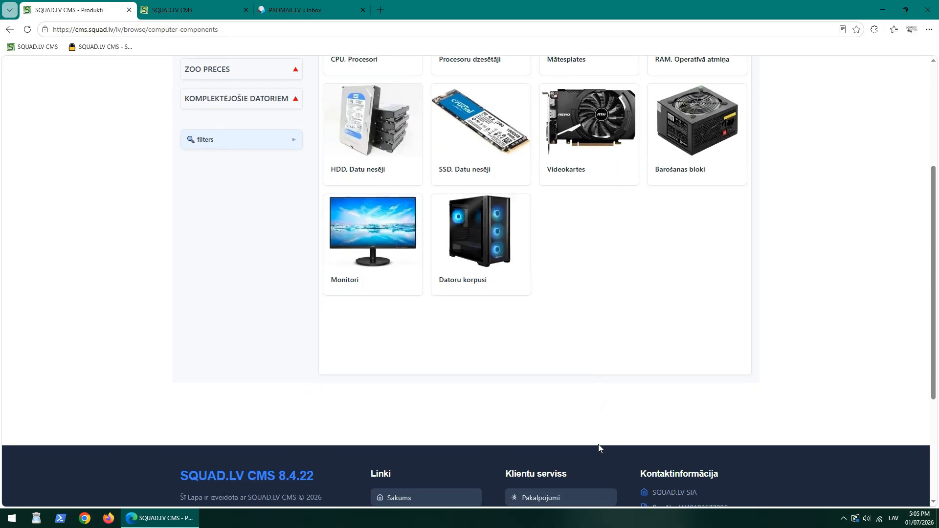
scroll(591, 449, "up", 3)
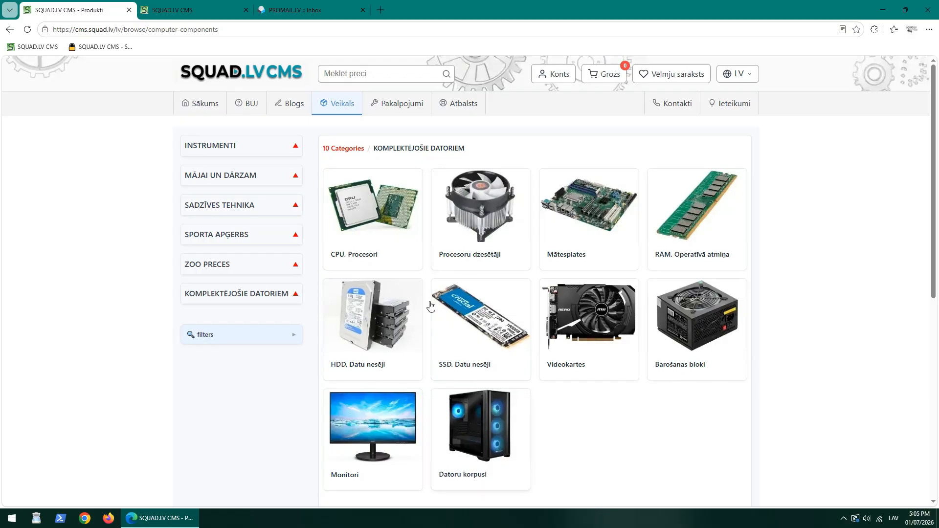
left_click(383, 197)
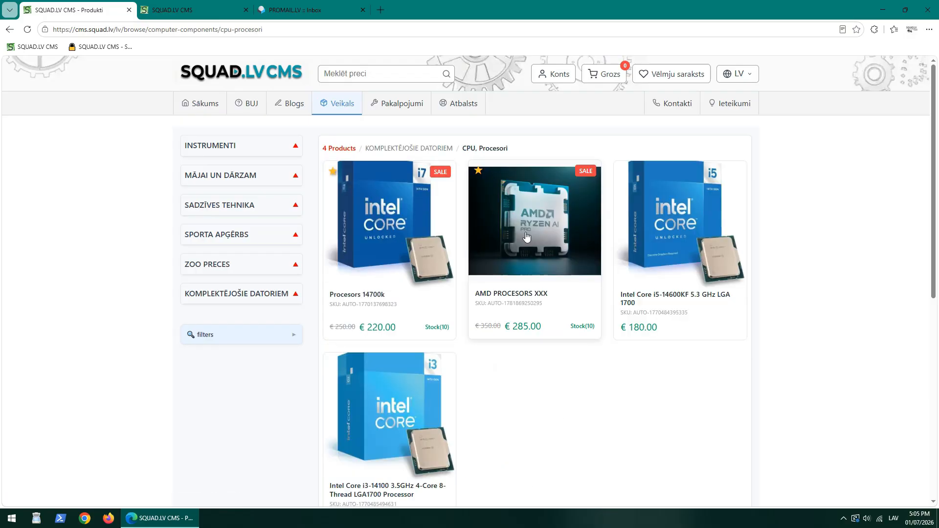
left_click(540, 255)
scroll(579, 314, "down", 10)
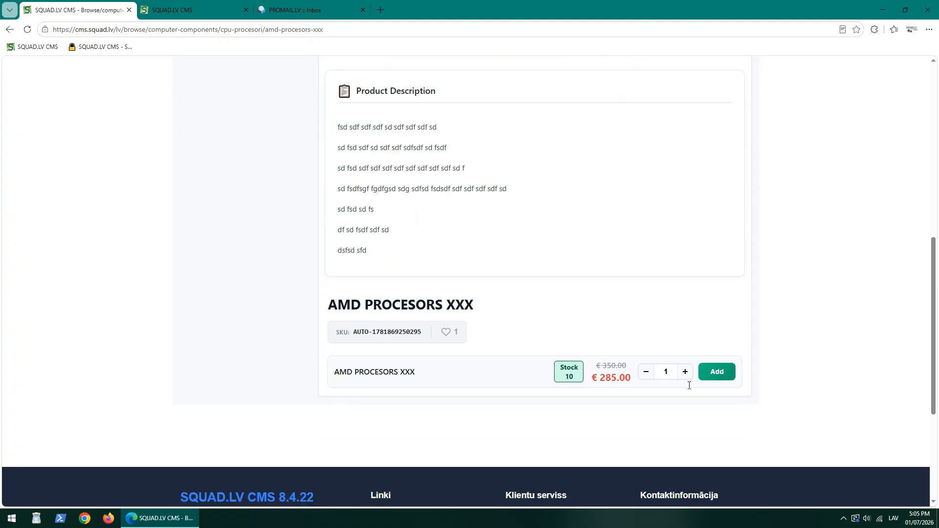
left_click(720, 373)
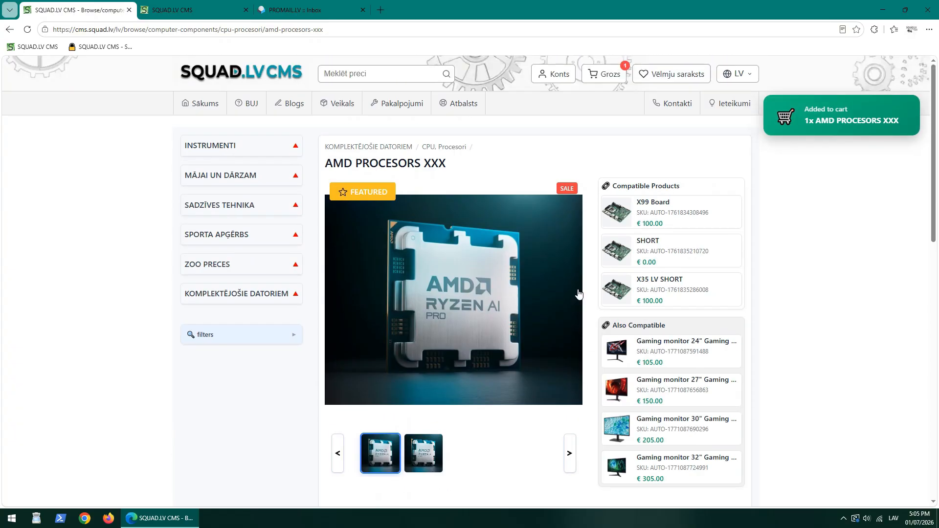
left_click(620, 77)
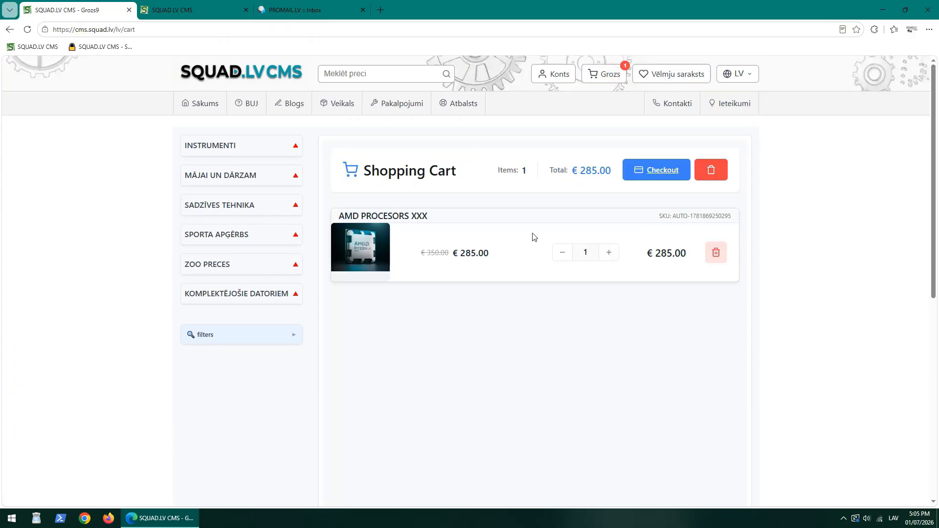
left_click(658, 173)
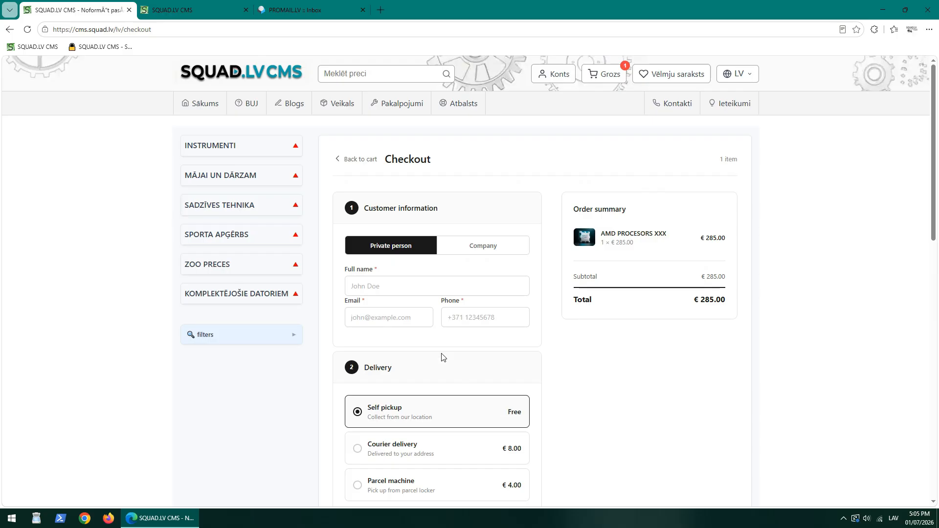
Fill in the customer's full name, e-mail and phone number on the checkout form.
left_click(415, 286)
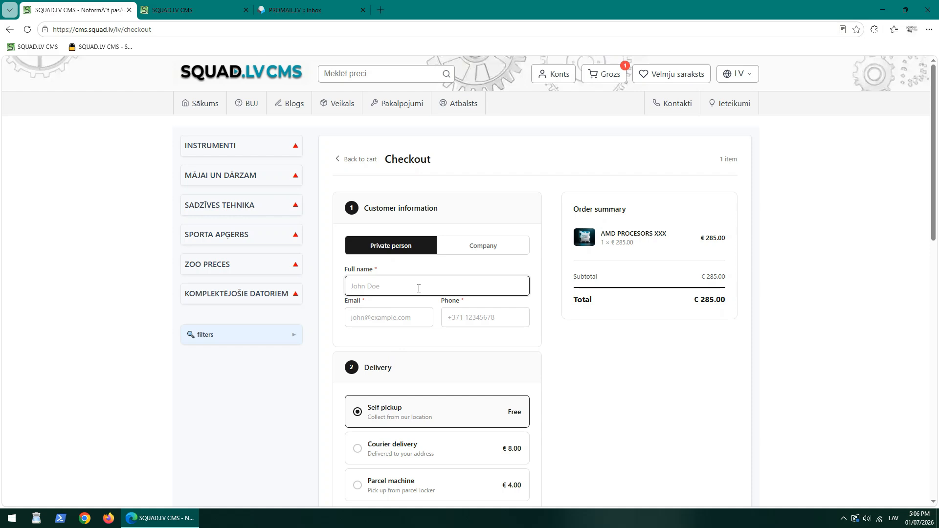
type("jānis")
left_click(407, 319)
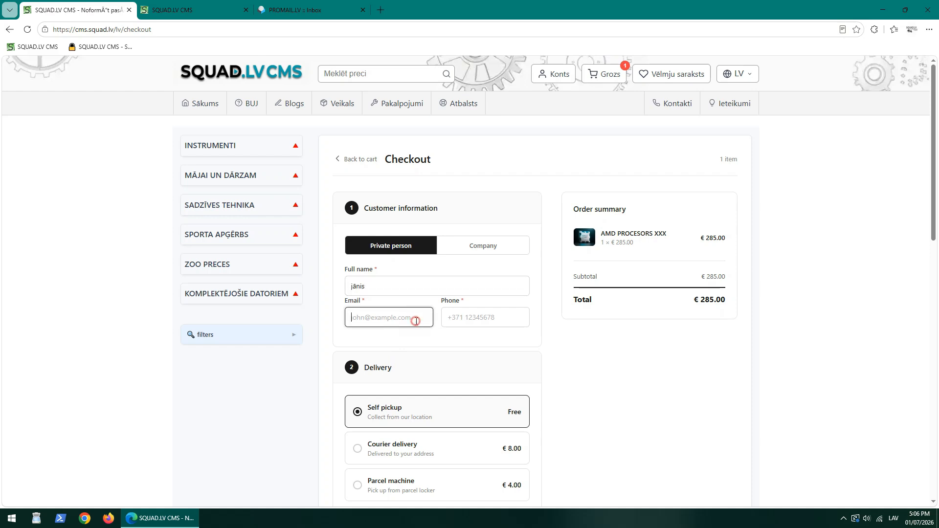
left_click(460, 319)
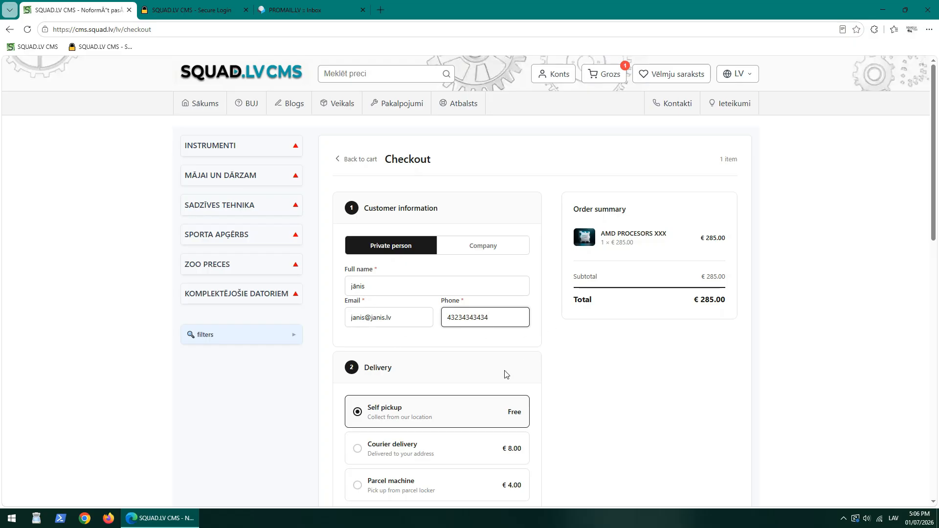
scroll(413, 346, "down", 4)
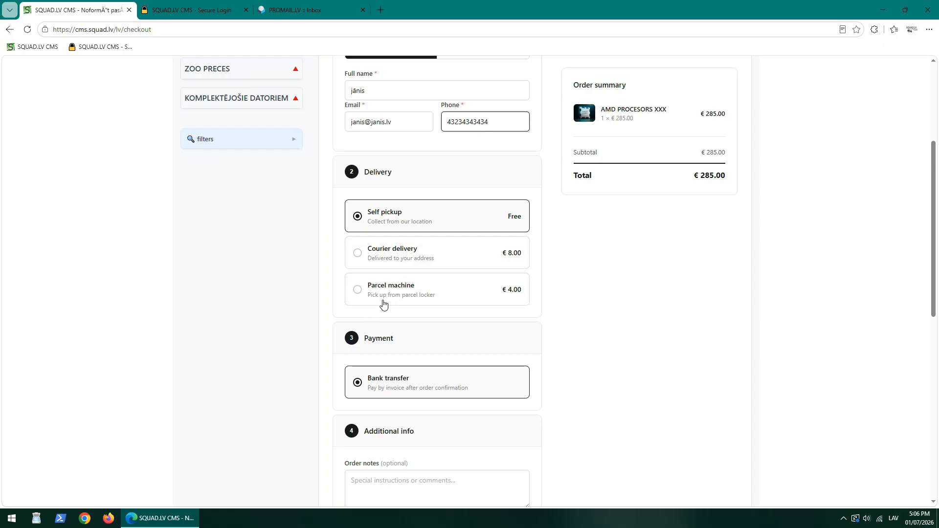
Keep Self pickup as the delivery option and review the Payment section.
left_click(399, 259)
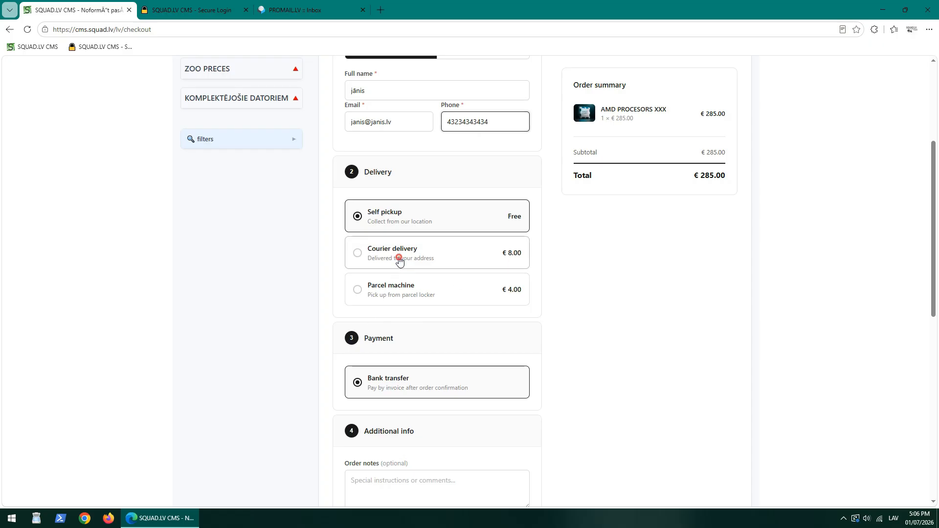
left_click(392, 282)
left_click(404, 252)
left_click(404, 225)
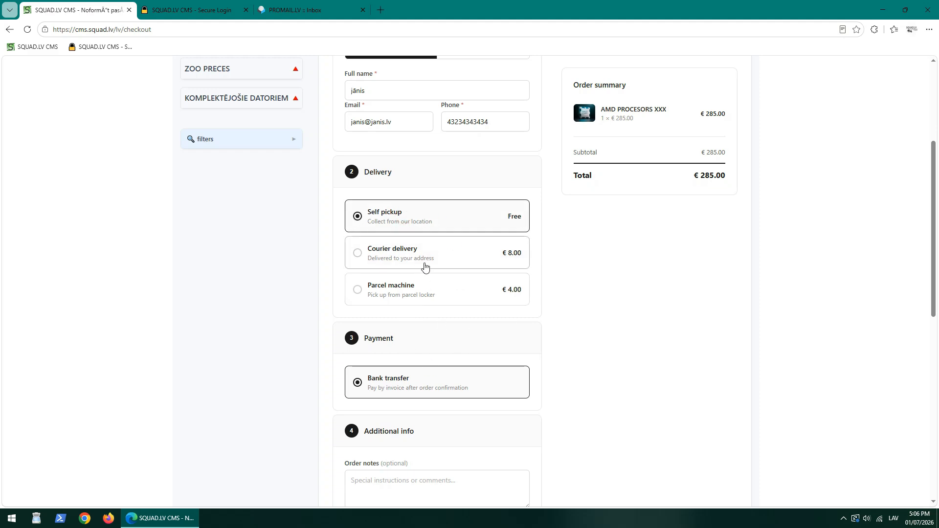
scroll(424, 267, "down", 3)
double_click(386, 193)
left_click(411, 192)
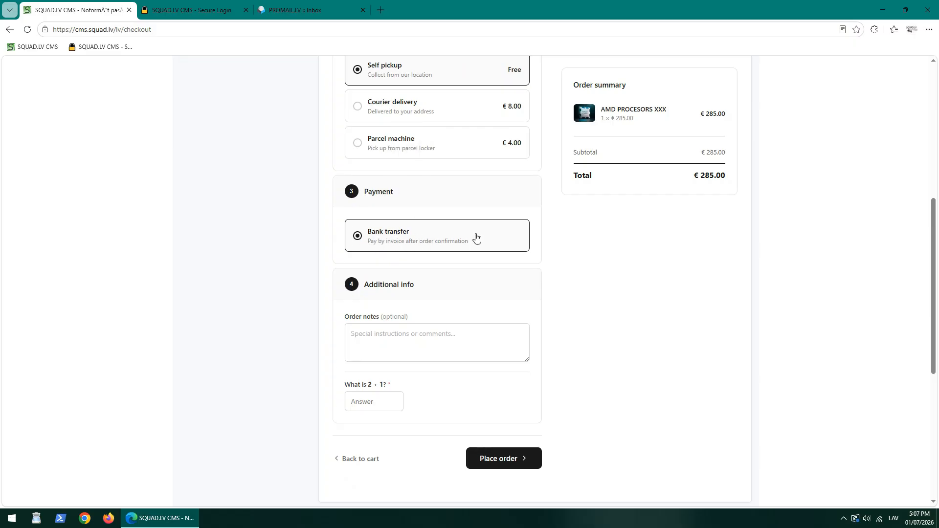
Add order notes, answer 3 to the 2 + 1 check, and place the order.
scroll(476, 237, "down", 2)
triple_click(396, 186)
left_click(424, 252)
type("45")
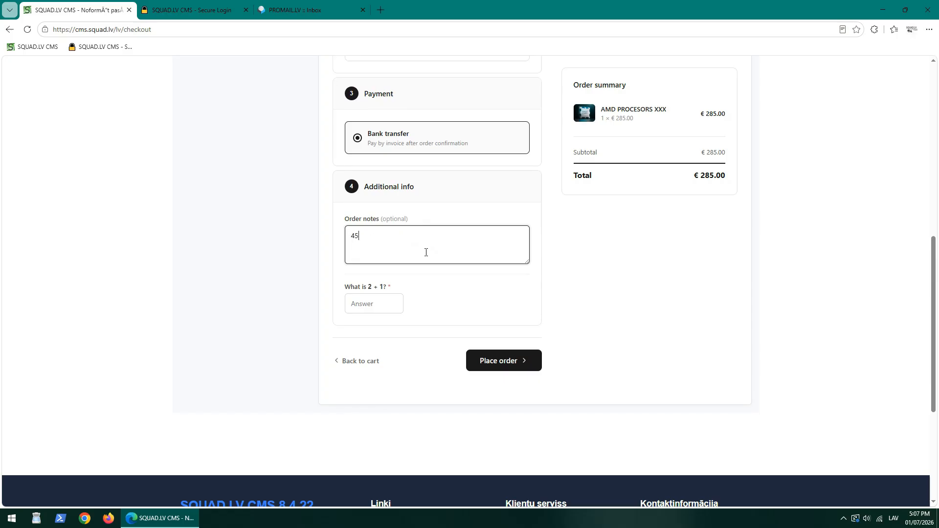
type("3434 fg dfgd fg df dfg dfg gdf df g")
scroll(324, 291, "down", 1)
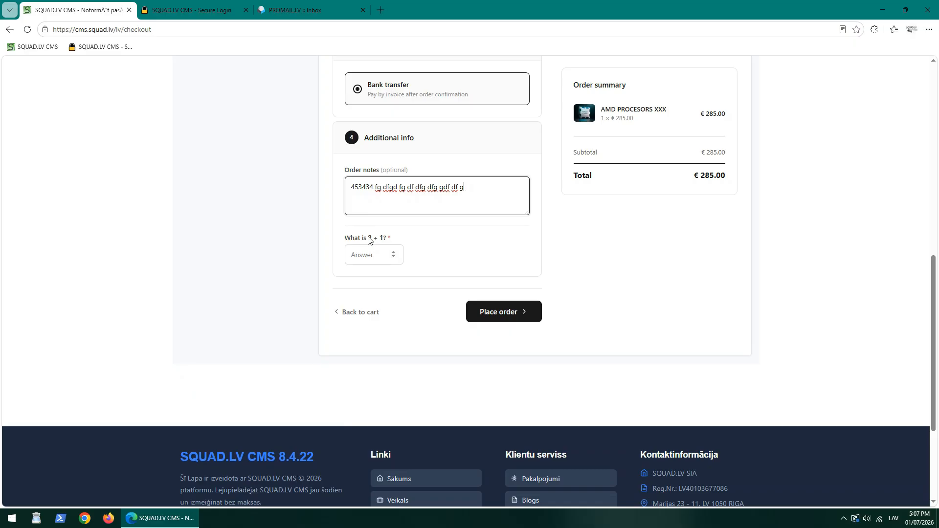
left_click(353, 255)
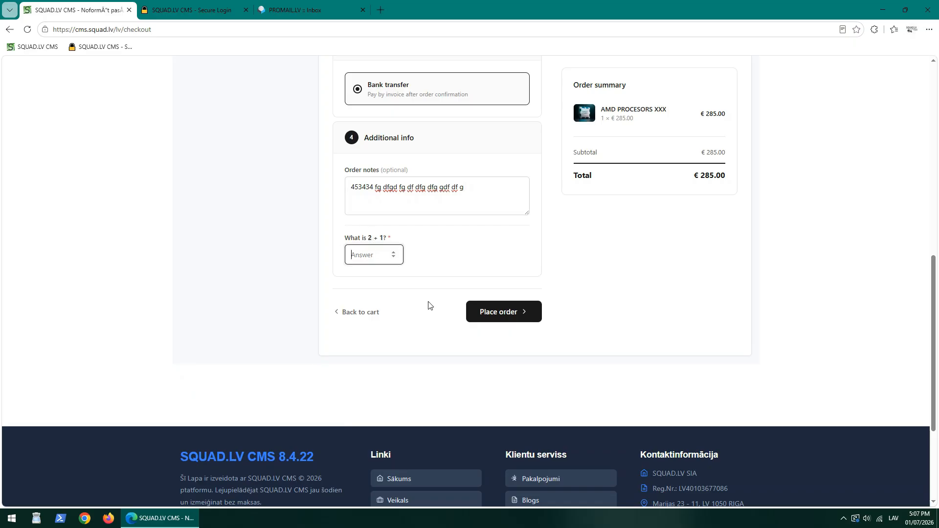
type("3")
left_click(495, 319)
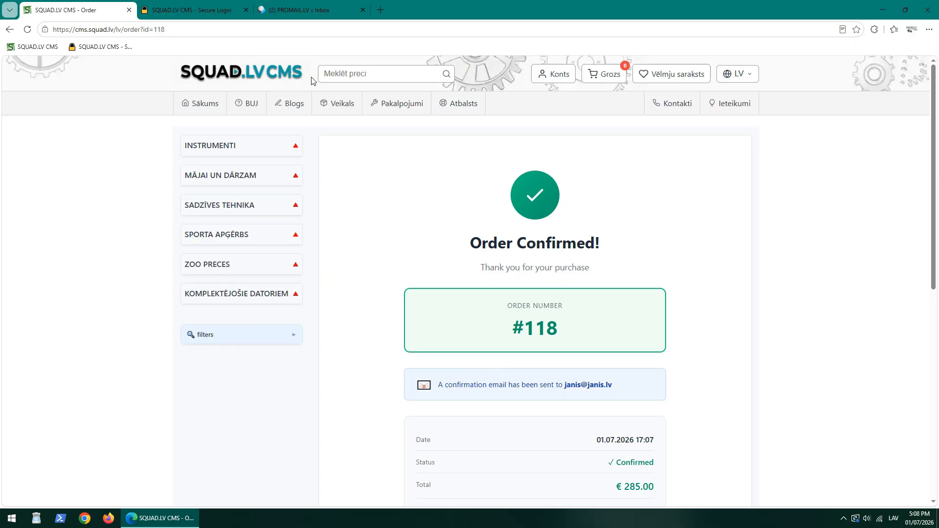
Open the #118 New Order email in the PROMAIL.LV inbox and refresh the inbox.
left_click(304, 10)
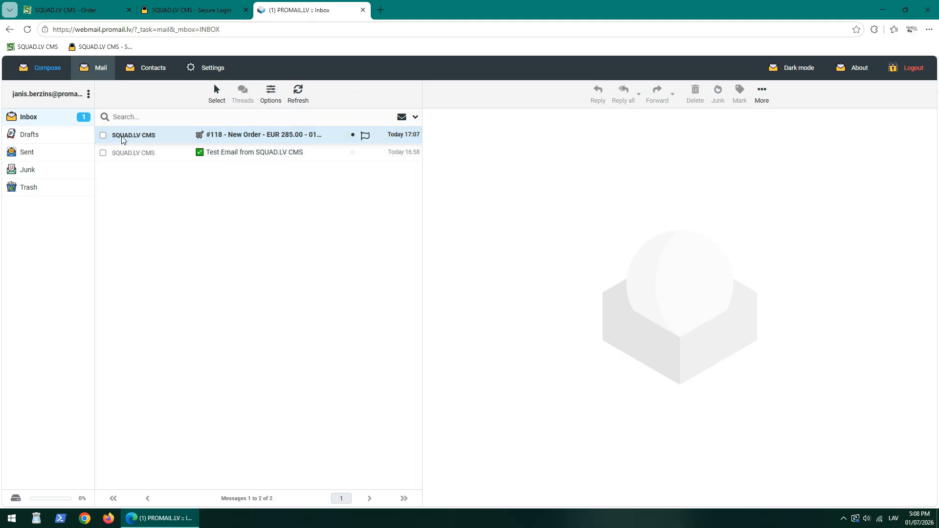
key("ctrl+1")
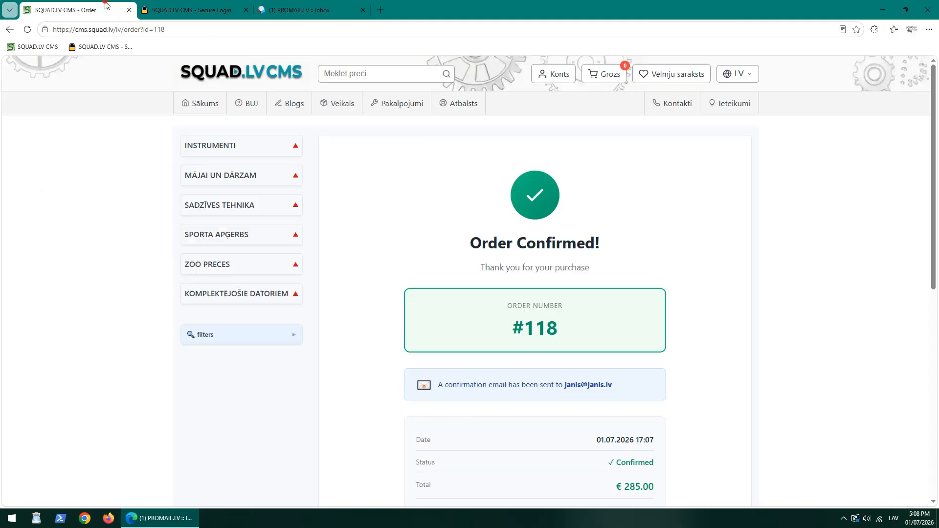
left_click(283, 4)
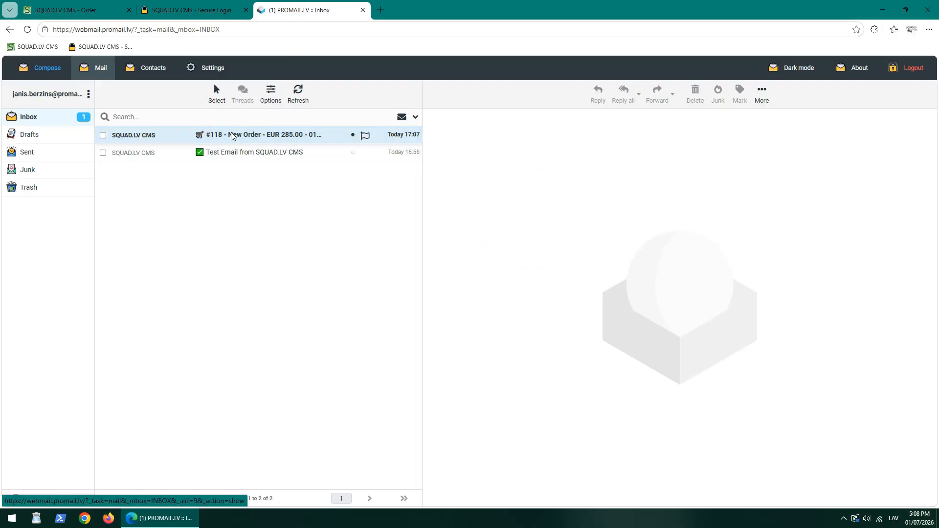
left_click(290, 139)
left_click_drag(546, 372, 602, 409)
left_click(603, 411)
scroll(587, 342, "up", 1)
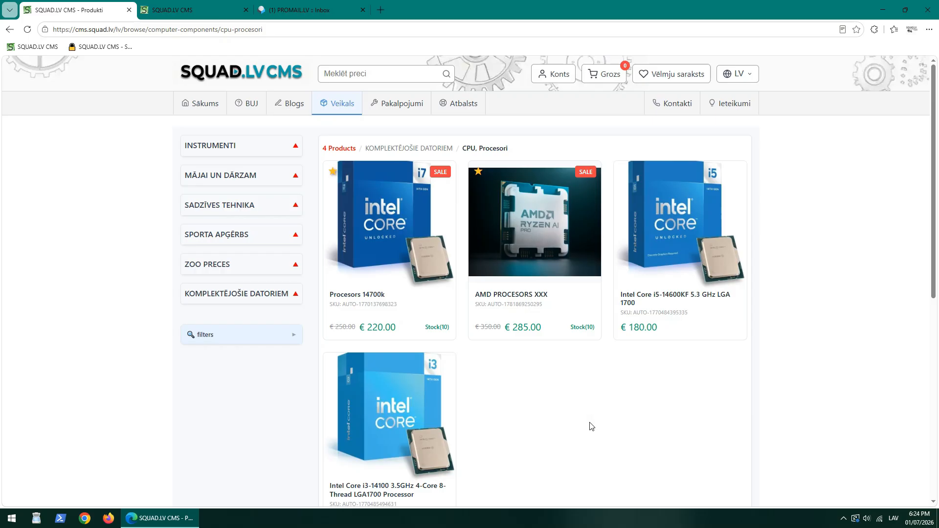
View the shop's Konts Profile page, then return to the PROMAIL.LV inbox.
left_click(547, 77)
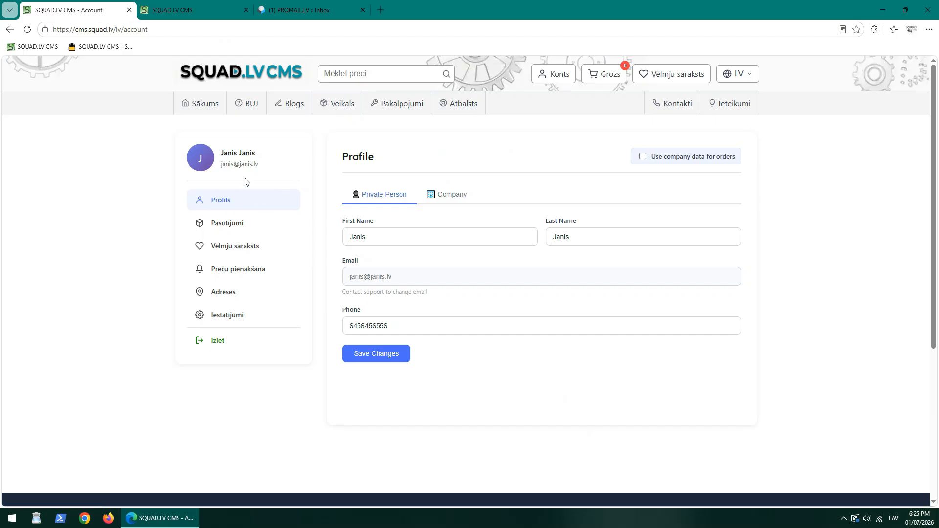
triple_click(229, 153)
left_click(304, 176)
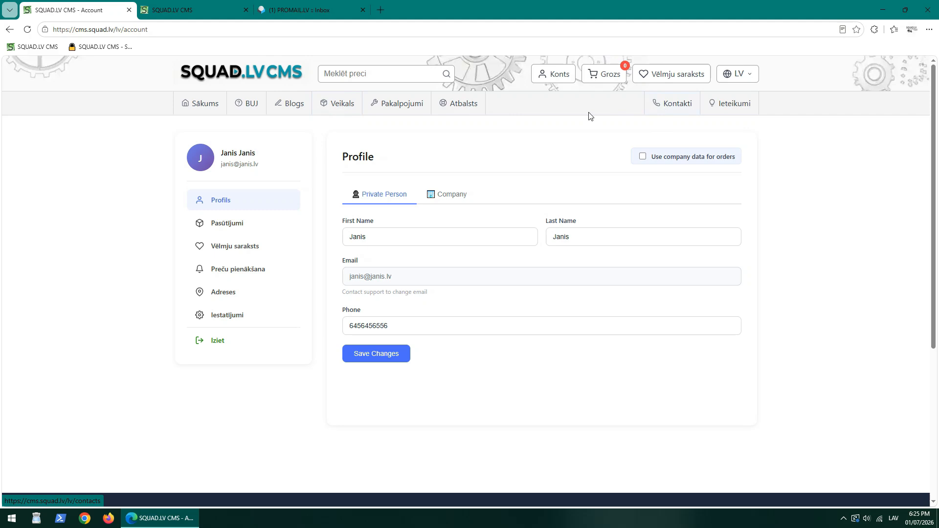
left_click(293, 3)
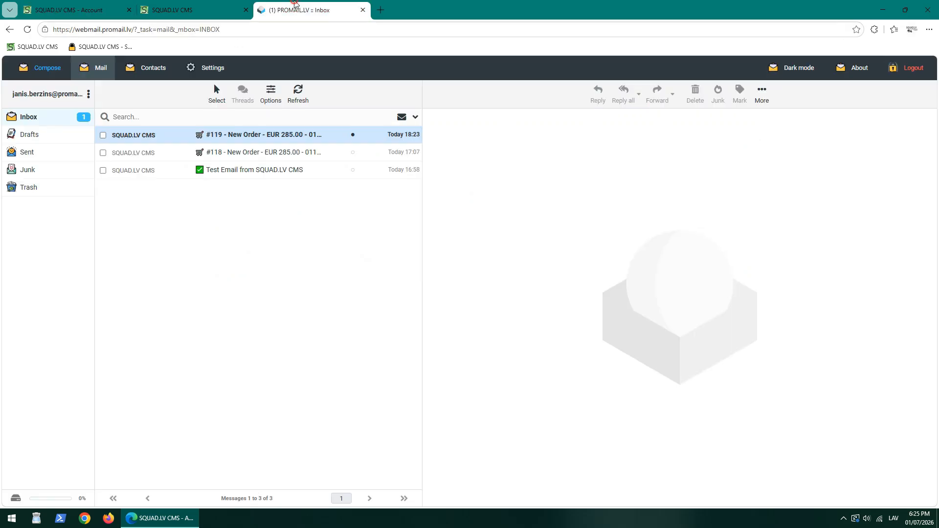
Read the #119 New Order email, then show the shop account's order list.
left_click(213, 139)
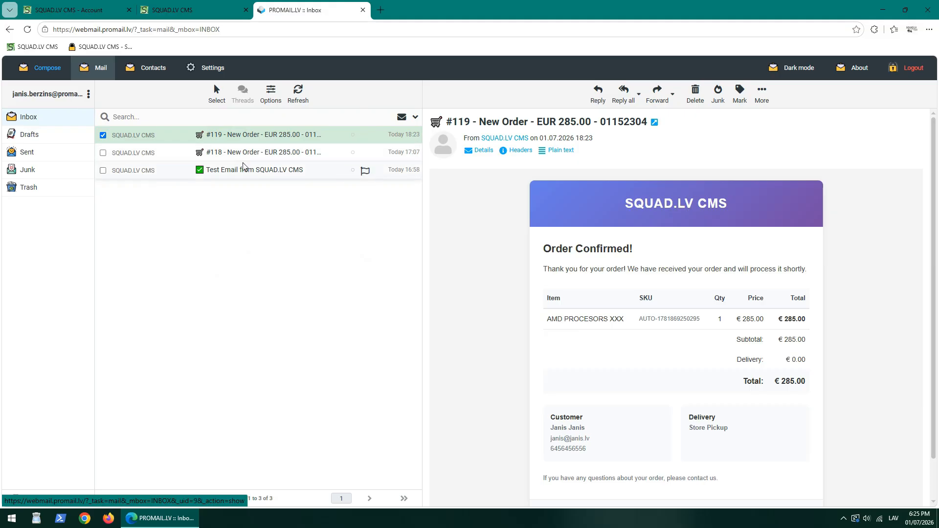
left_click(217, 138)
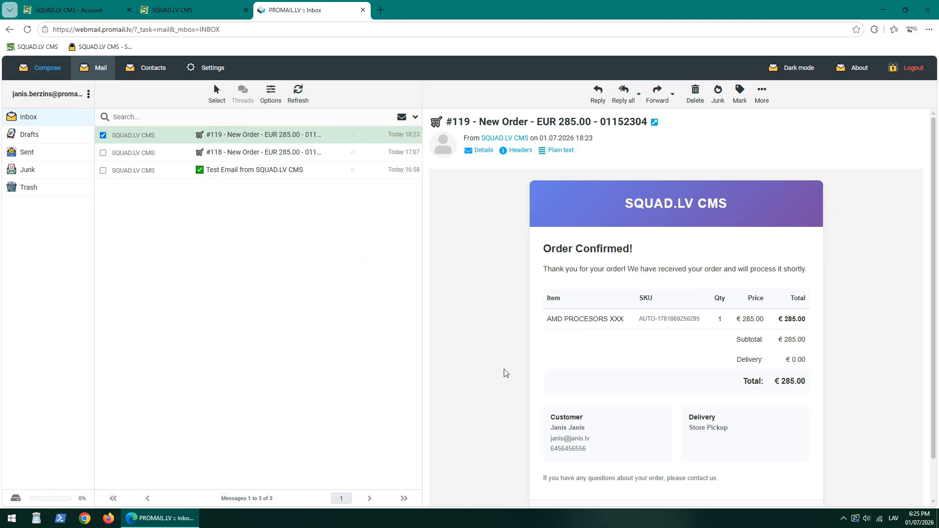
left_click_drag(600, 450, 552, 414)
left_click(598, 380)
left_click(117, 12)
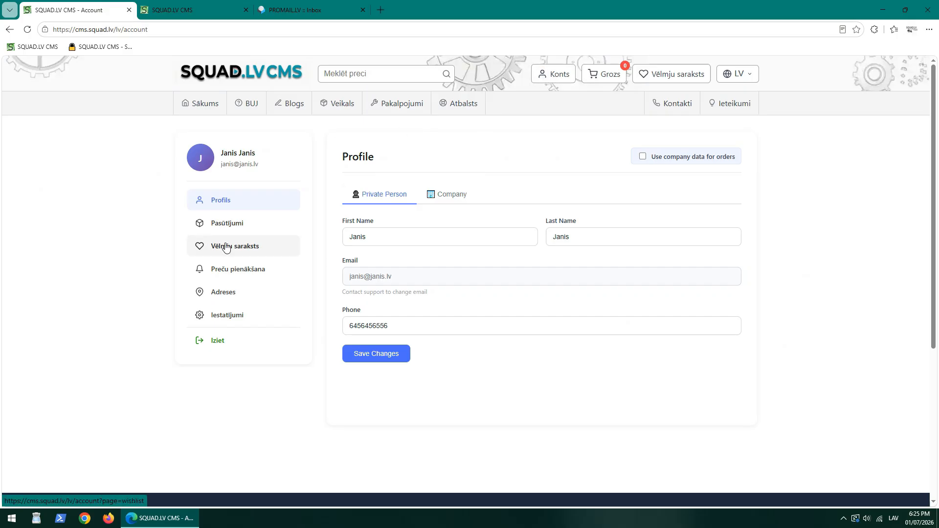
left_click(232, 226)
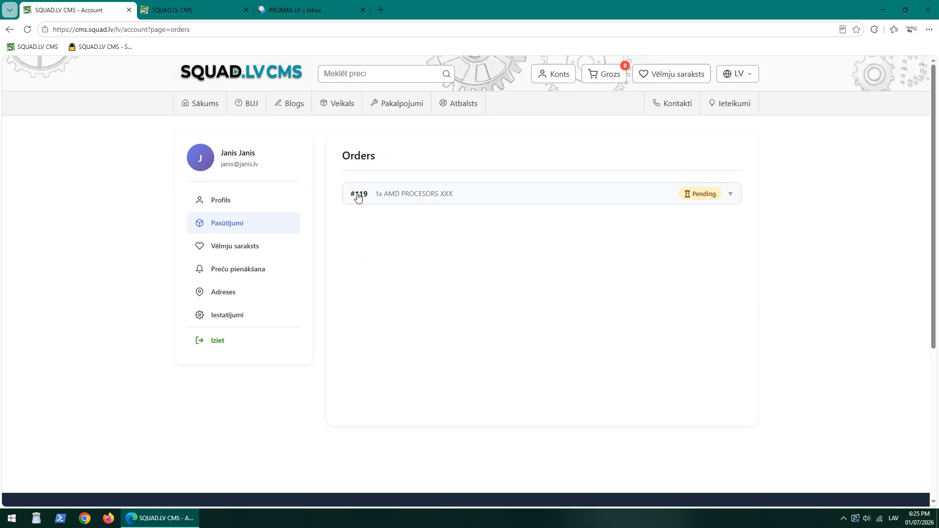
Recheck the inbox, then reload the account Orders list showing #119 as Pending.
left_click(307, 7)
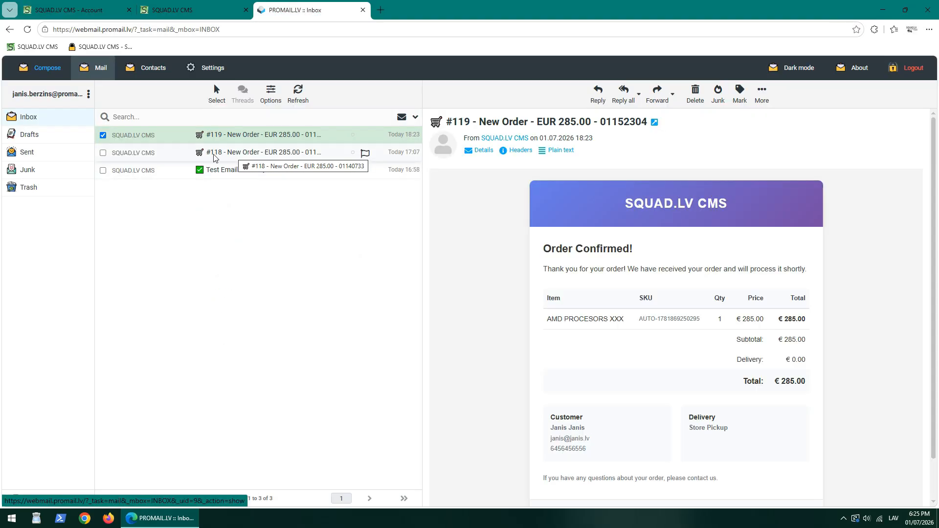
left_click(110, 4)
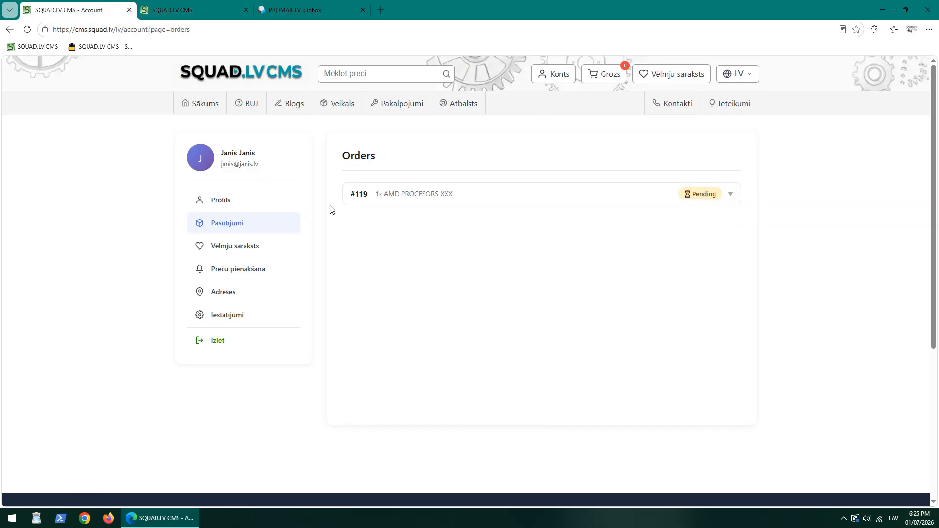
left_click_drag(347, 192, 371, 193)
left_click(377, 224)
left_click(232, 228)
Open the admin Pasūtījumi list and locate orders #118 and #119.
left_click(176, 10)
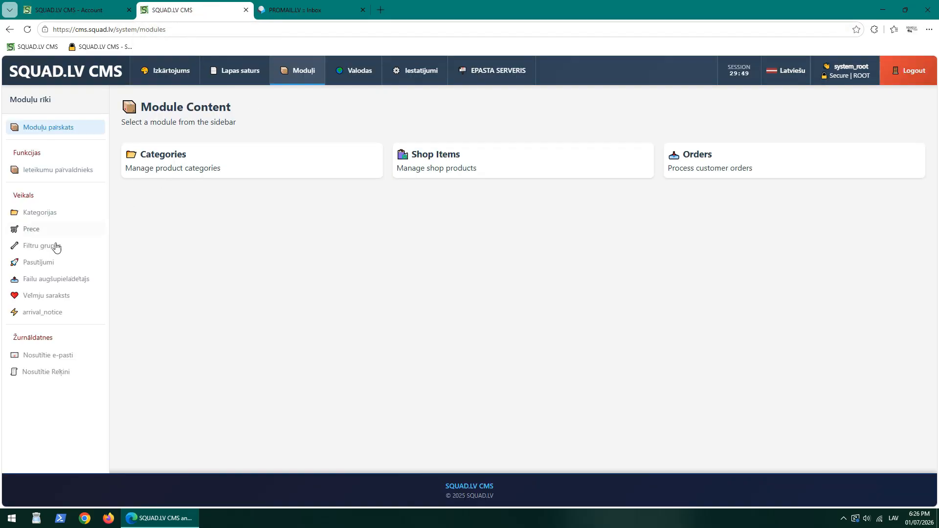
left_click(43, 263)
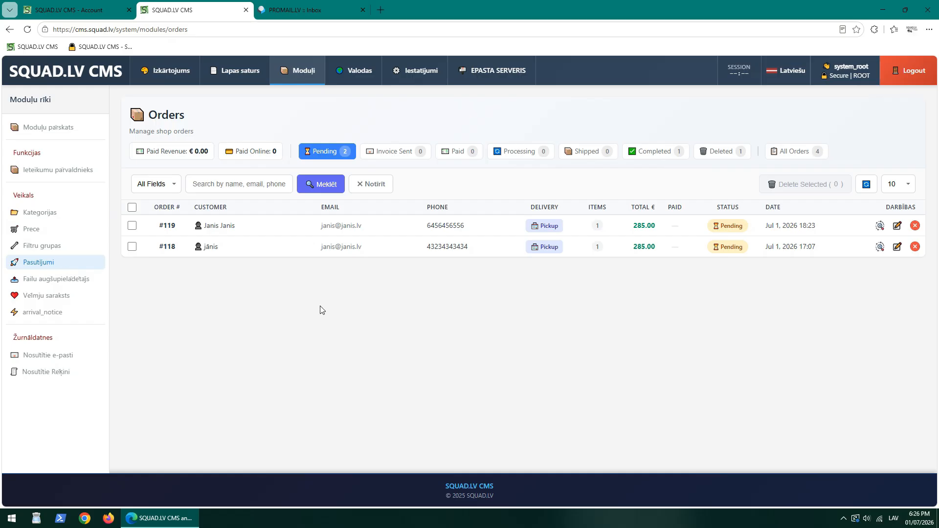
left_click_drag(153, 247, 184, 248)
left_click(179, 274)
left_click_drag(157, 229, 180, 231)
key("ctrl+shift+Tab")
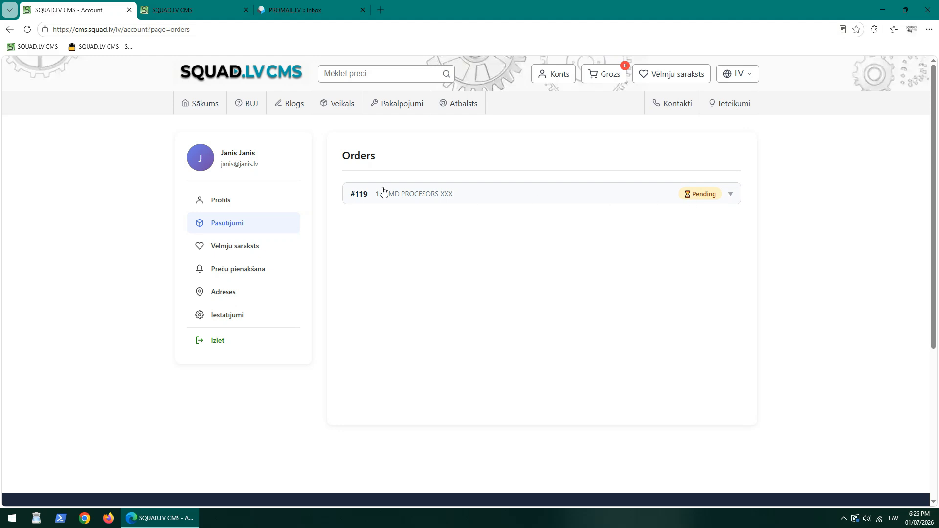
Filter the admin Orders list to Pending, showing #119 and #118.
left_click(204, 10)
left_click(319, 152)
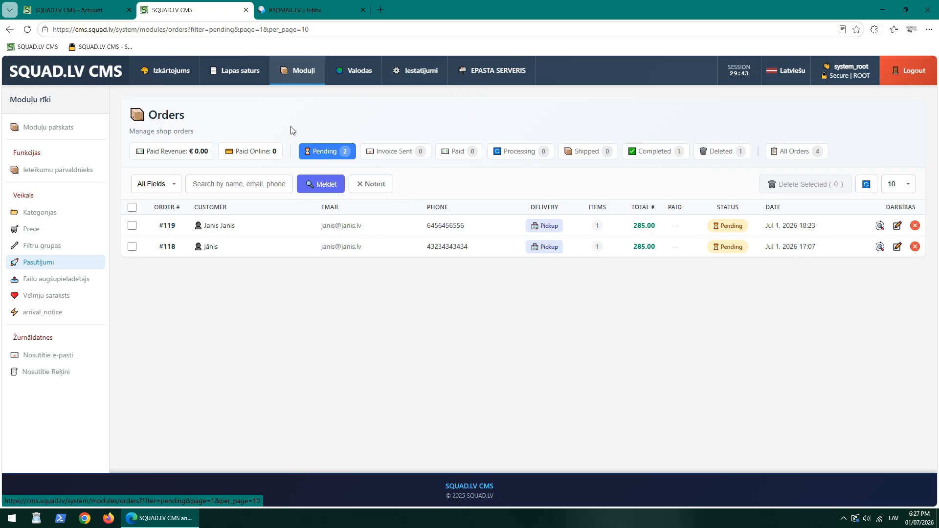
left_click_drag(291, 127, 325, 149)
left_click(330, 162)
left_click_drag(156, 228, 179, 230)
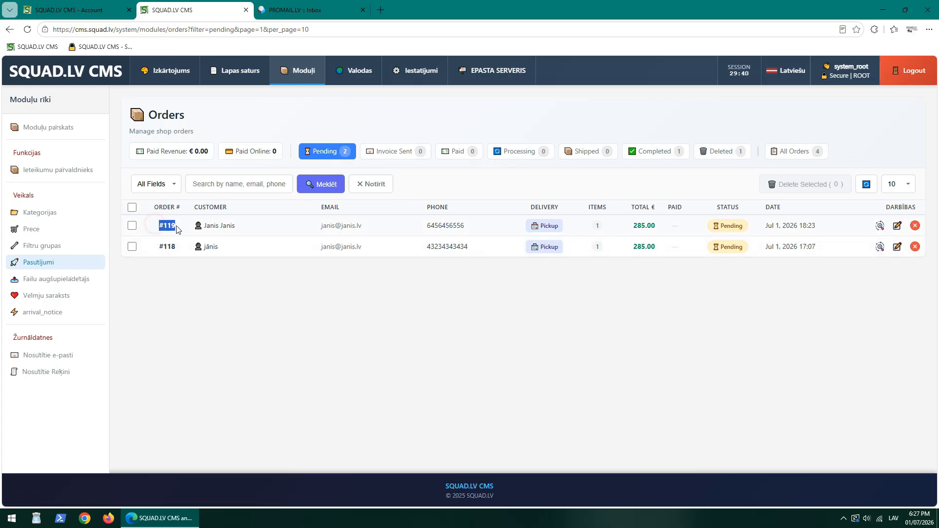
left_click(633, 291)
Review order #119's item and customer details, then send its invoice.
left_click(879, 227)
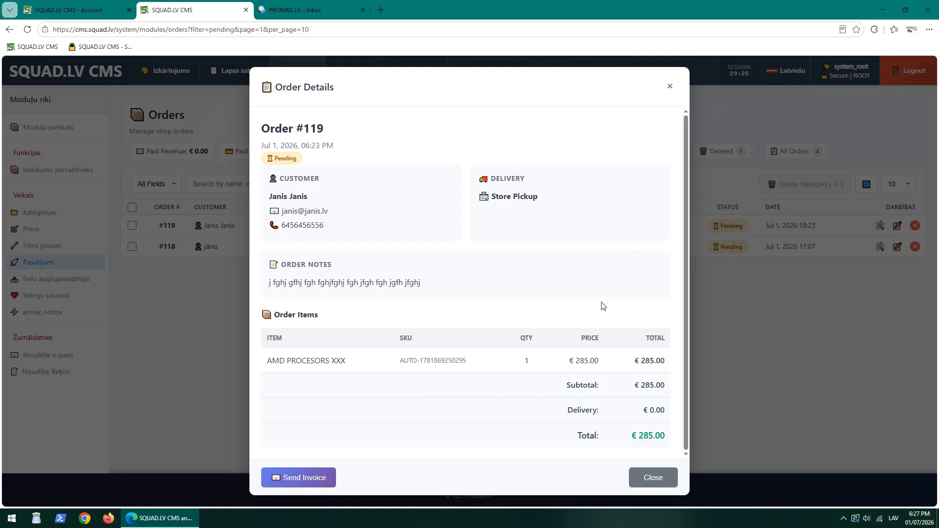
left_click_drag(280, 359, 361, 357)
left_click(361, 357)
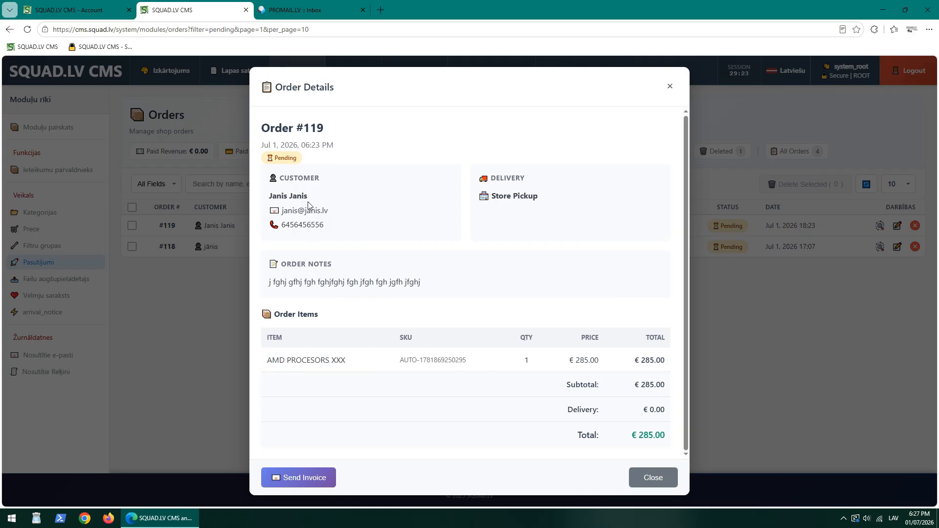
left_click_drag(271, 193, 344, 235)
left_click(343, 235)
left_click(304, 481)
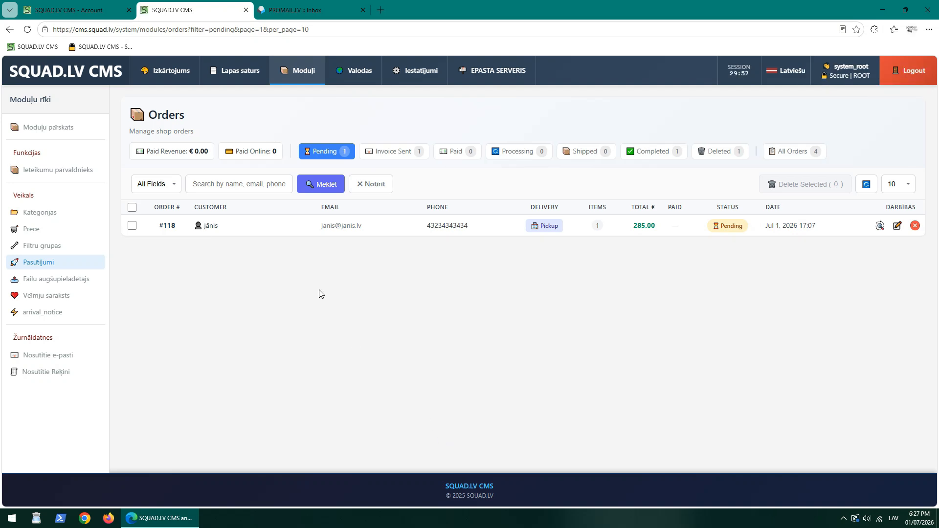
left_click(77, 13)
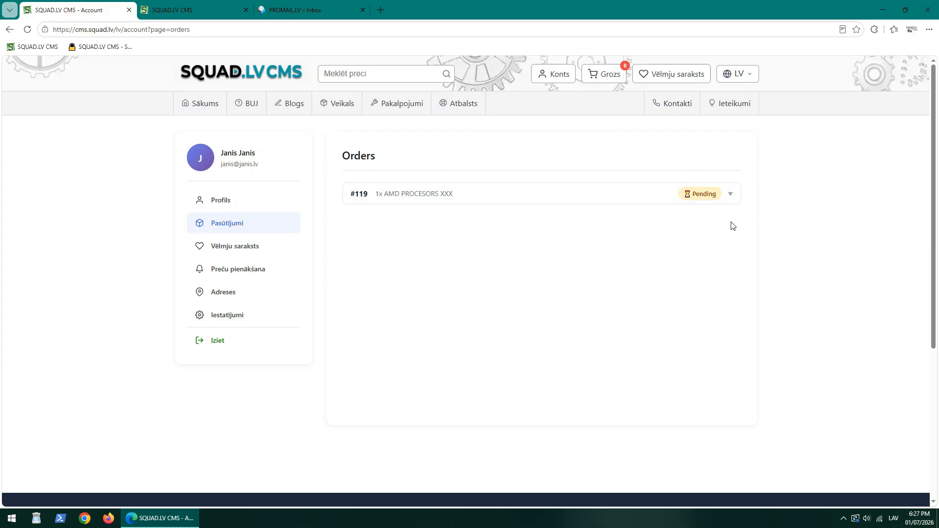
Reload the customer's orders, review order #119's invoice PDF, then close it for the admin Orders page.
left_click(27, 31)
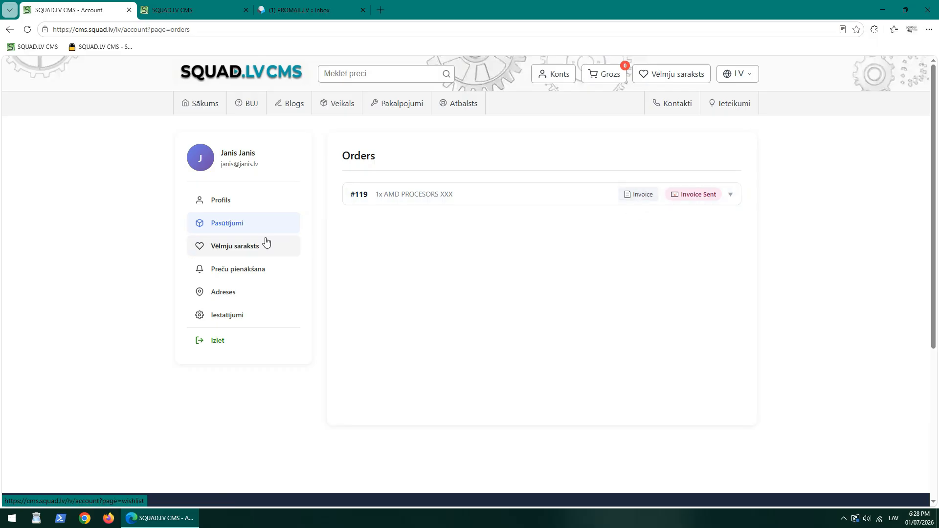
left_click(638, 197)
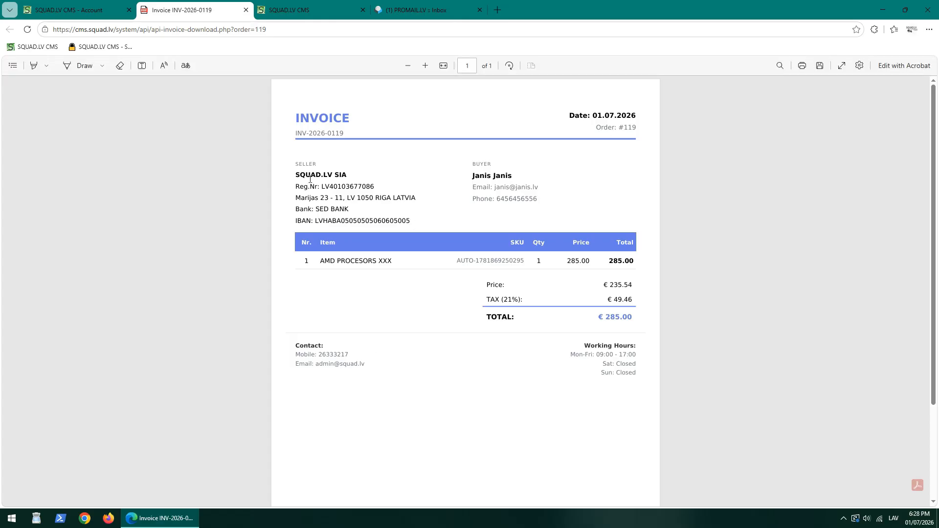
left_click_drag(299, 175, 409, 221)
left_click(405, 220)
key("ctrl+w")
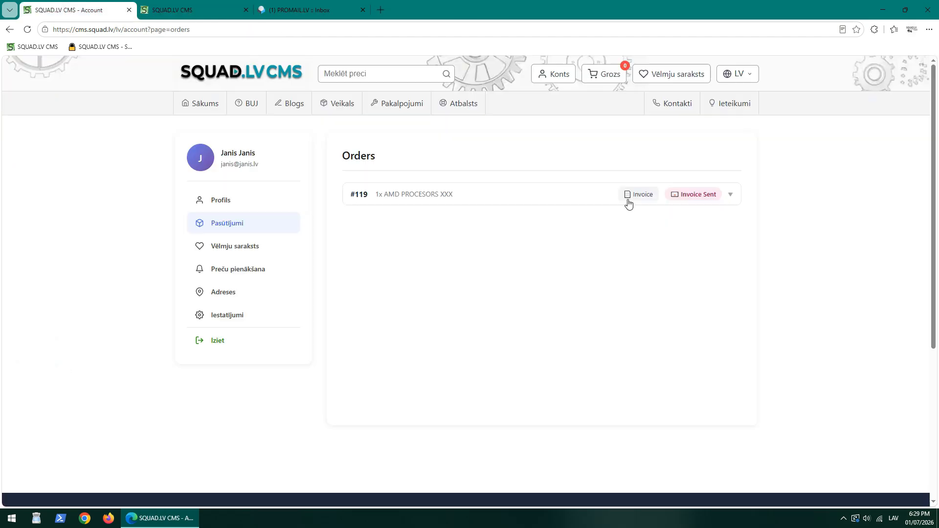
left_click(179, 11)
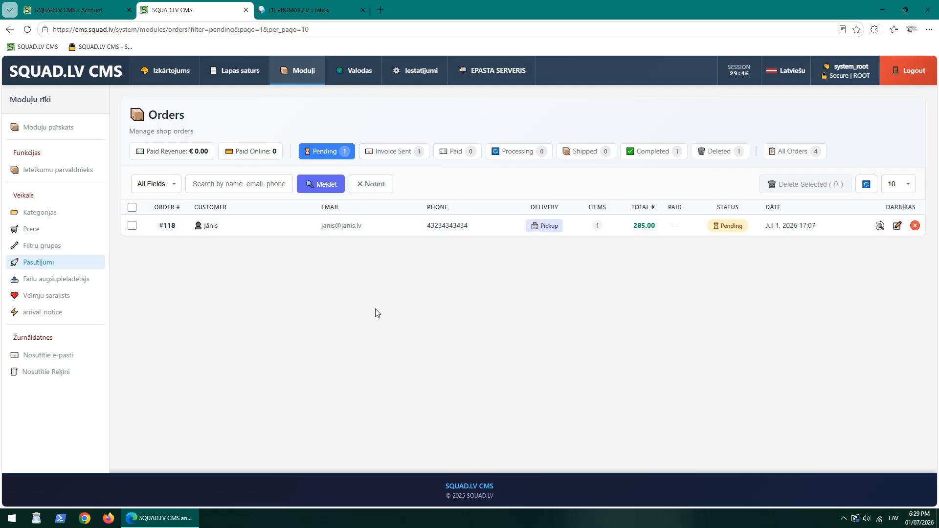
From the Invoice Sent filter, change order #119's status to Paid, then view the customer's account.
left_click(398, 151)
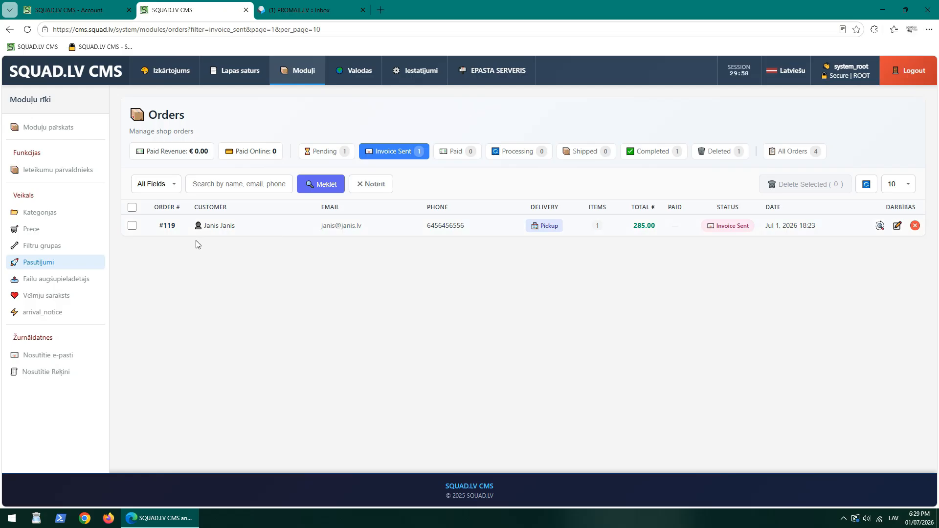
left_click(897, 225)
left_click(423, 268)
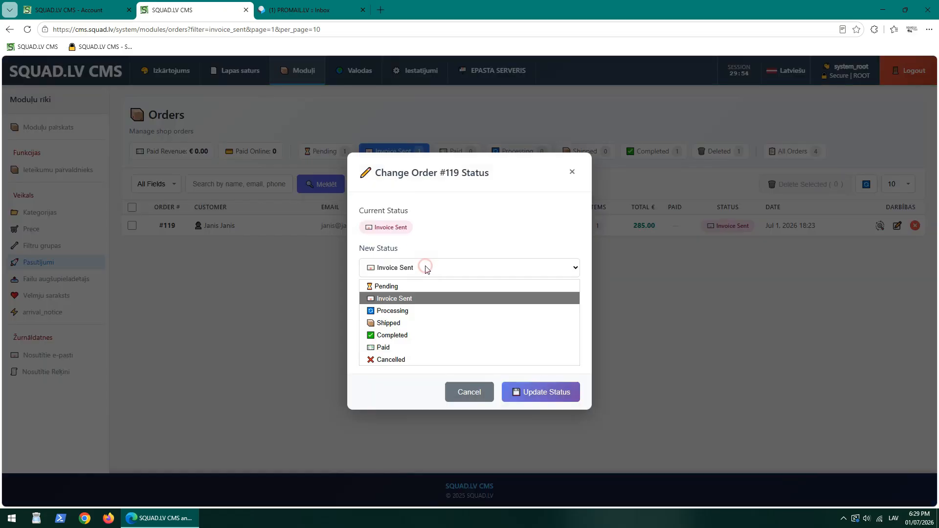
left_click(398, 347)
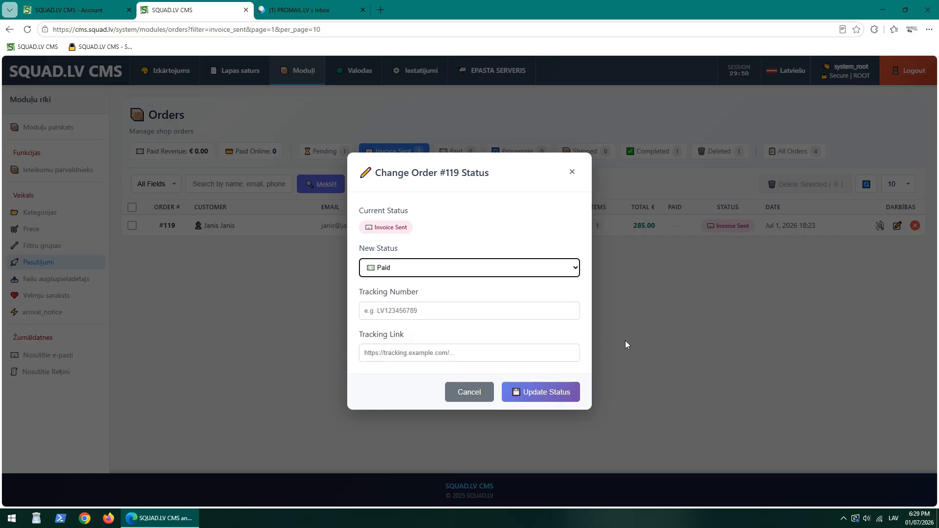
left_click(562, 392)
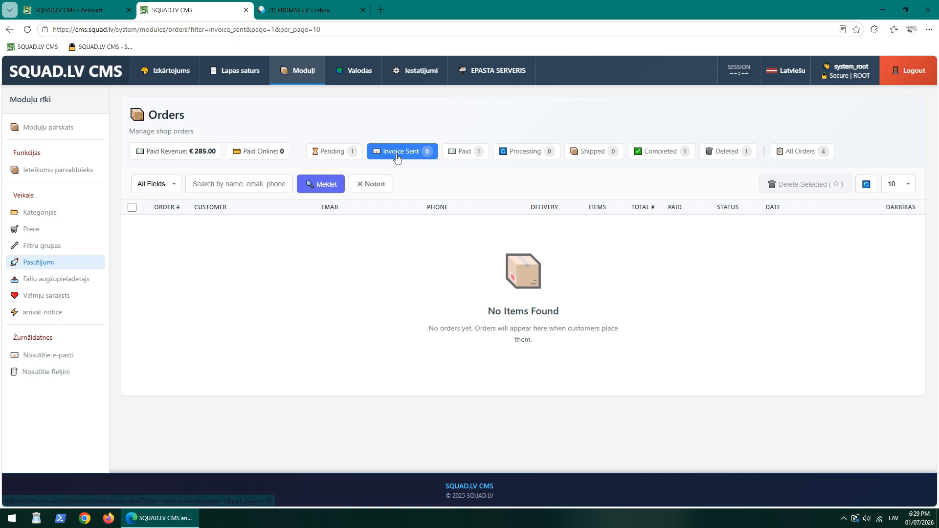
left_click(464, 152)
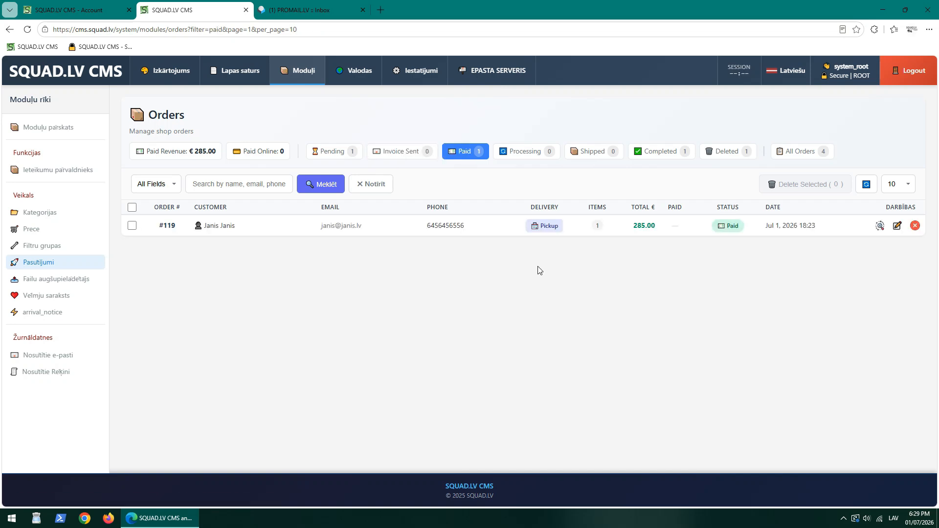
key("ctrl+shift+Tab")
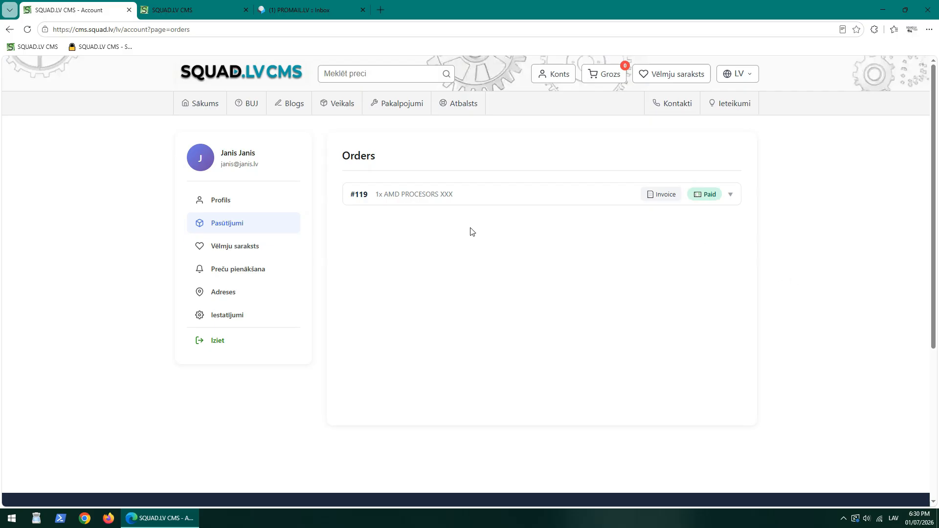
Update order #119 to Shipped with tracking number 756756, then view the customer's account.
key("ctrl+Tab")
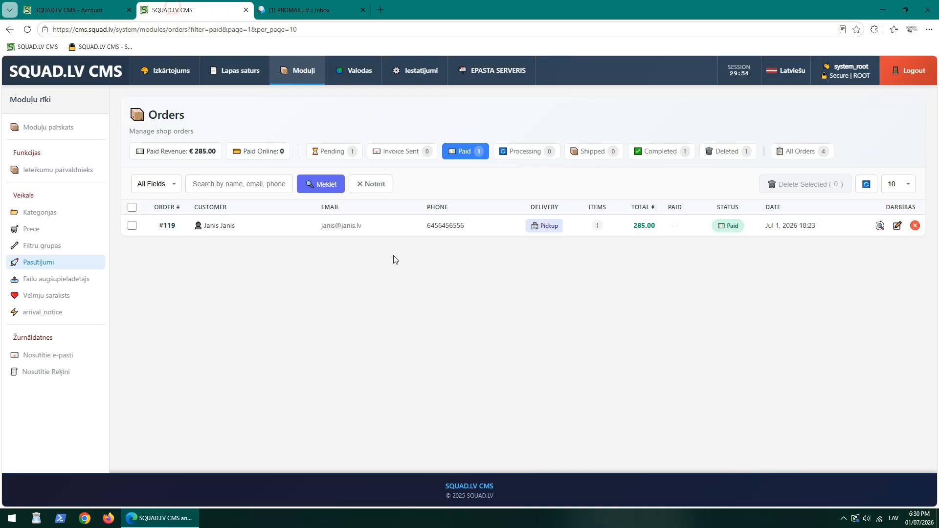
left_click(897, 225)
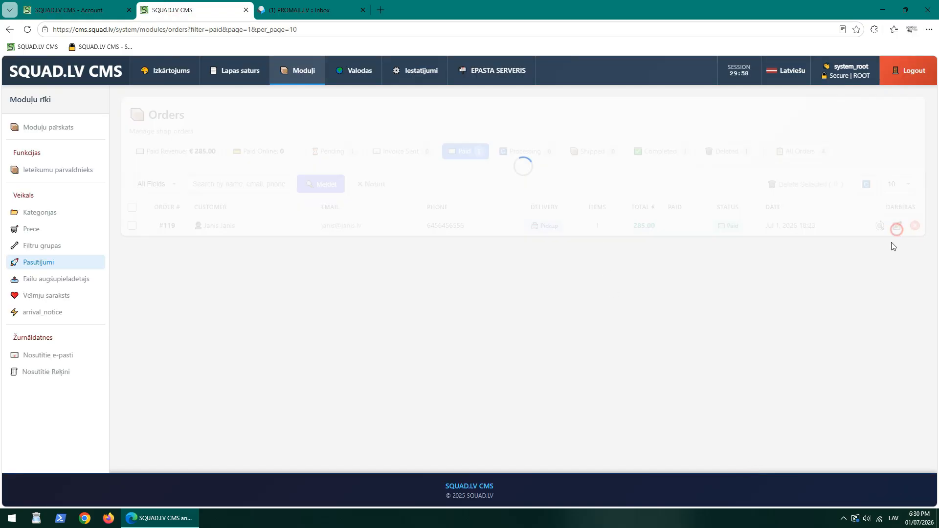
left_click(394, 270)
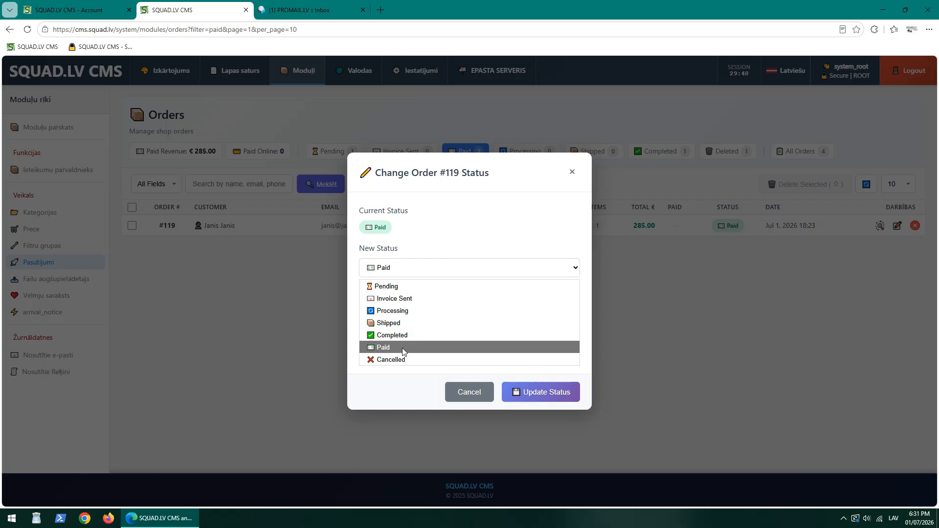
left_click(389, 324)
left_click(423, 310)
type("7567567567567")
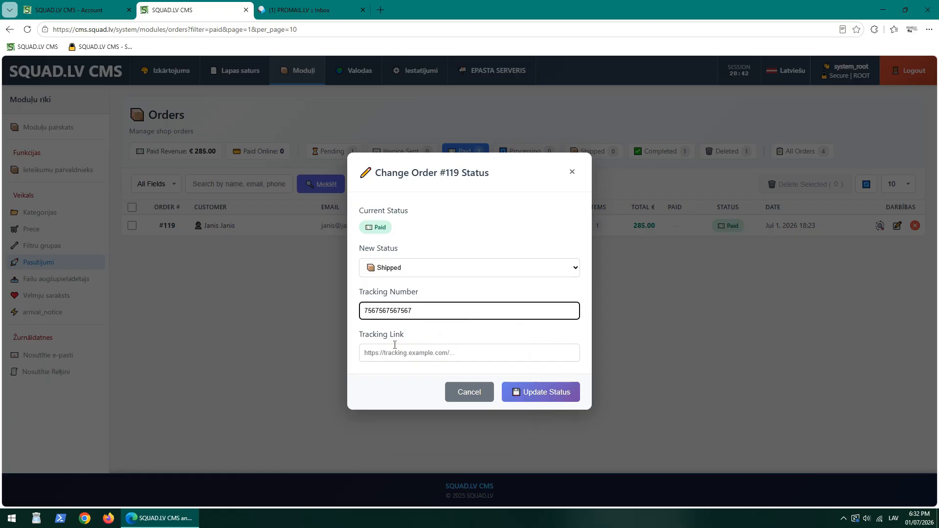
left_click(399, 350)
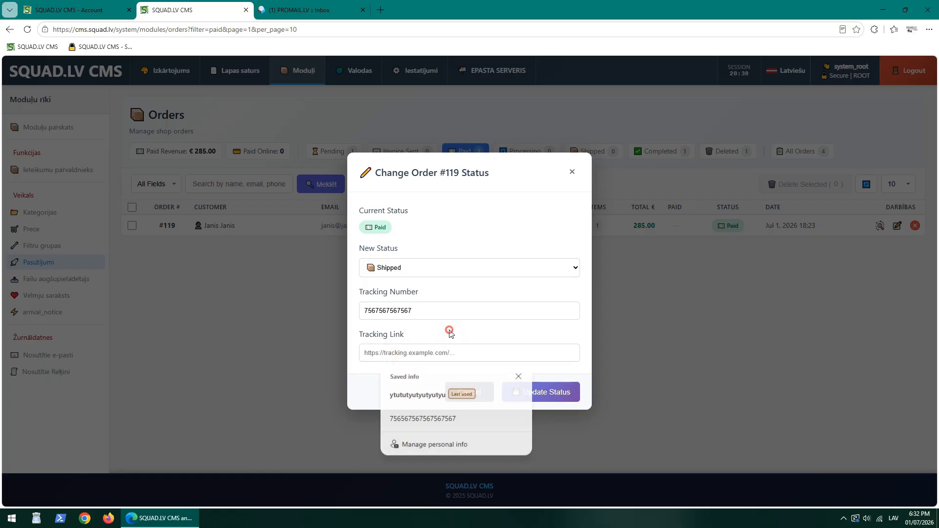
left_click(551, 397)
key("ctrl+shift+Tab")
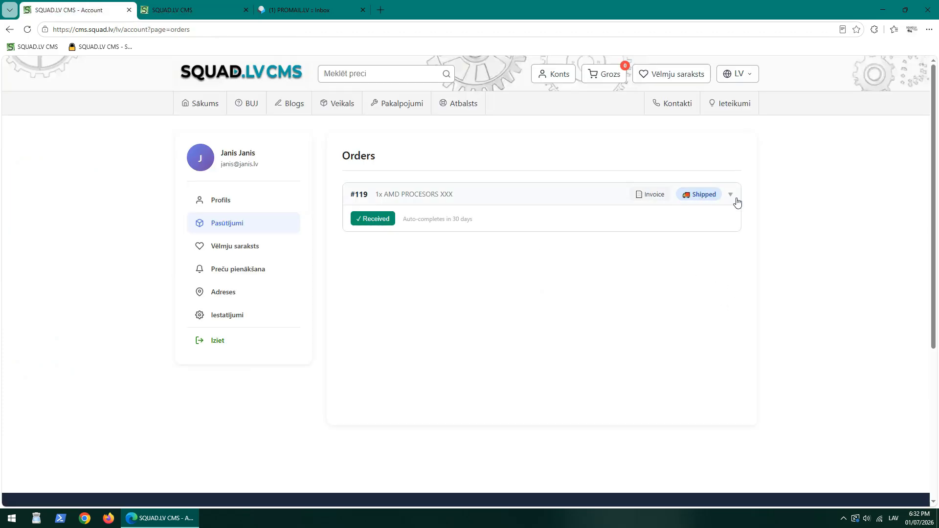
Check the tracking number in order #119's account details, then filter admin orders to Shipped.
left_click(700, 199)
triple_click(388, 331)
left_click(417, 332)
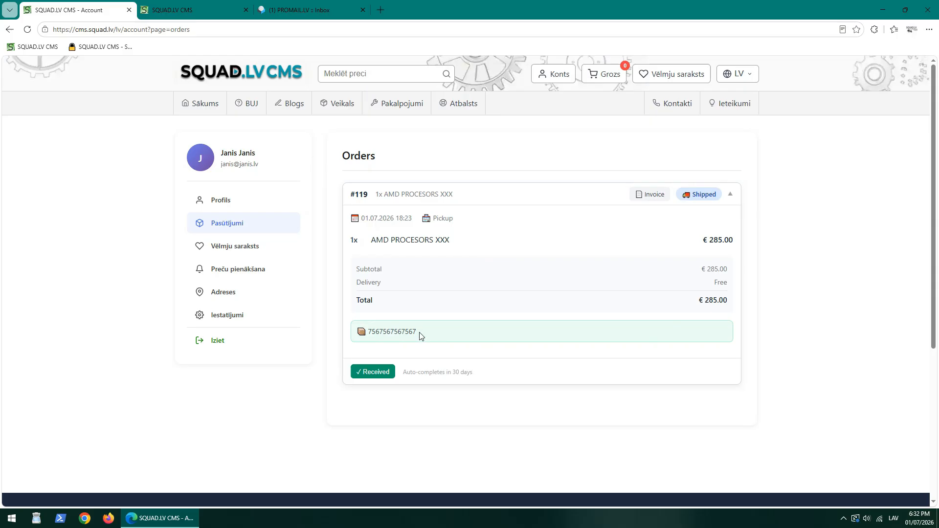
key("ctrl+Tab")
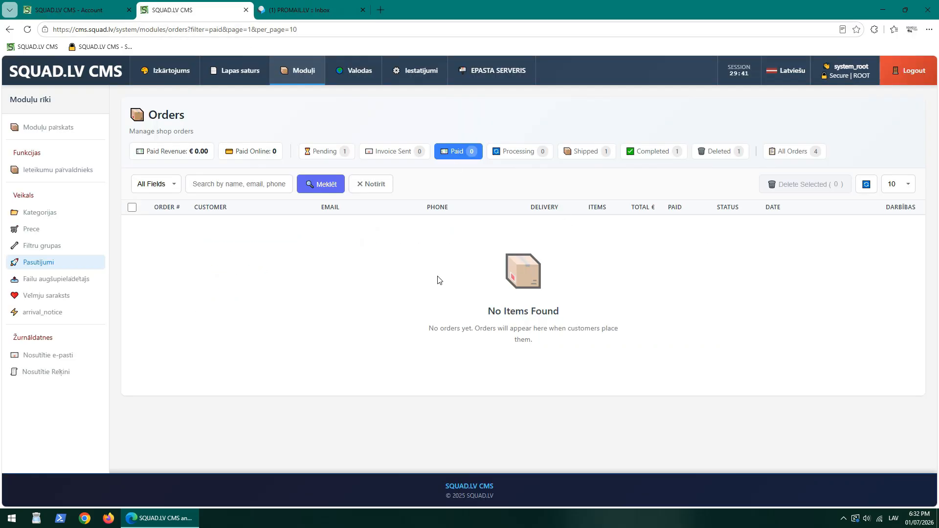
left_click(587, 155)
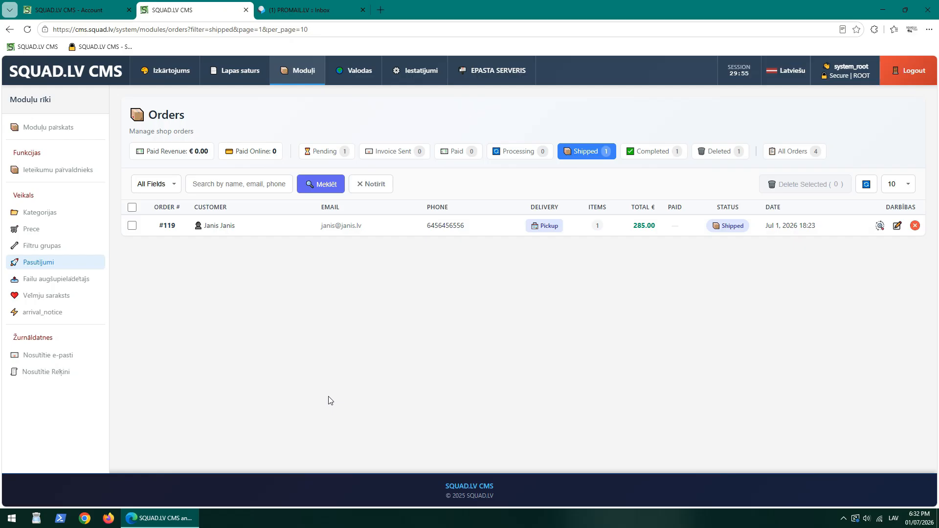
left_click(896, 226)
left_click(421, 269)
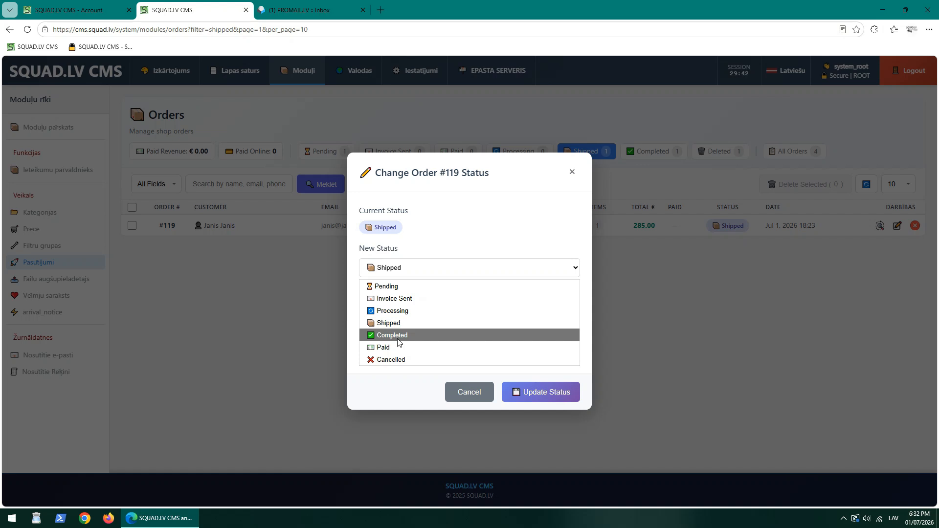
left_click(455, 218)
left_click(571, 172)
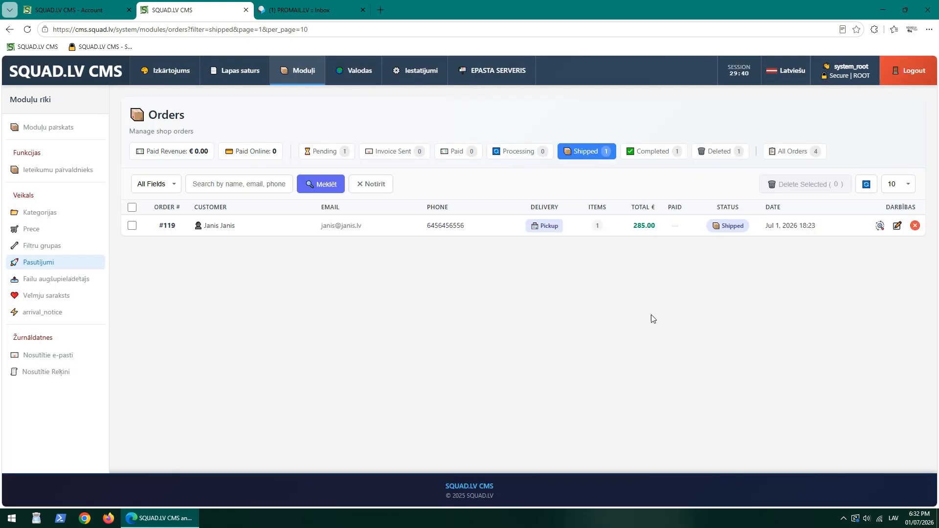
left_click(117, 9)
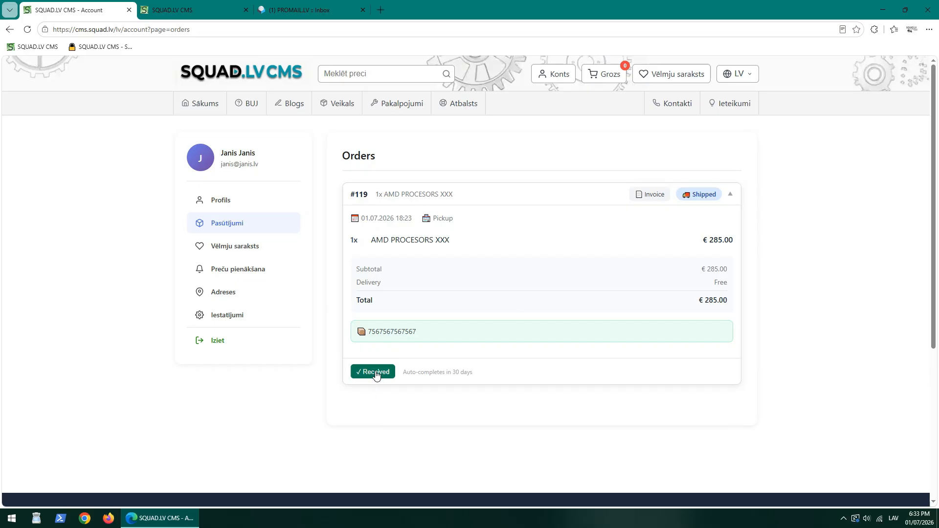
key("ctrl+Tab")
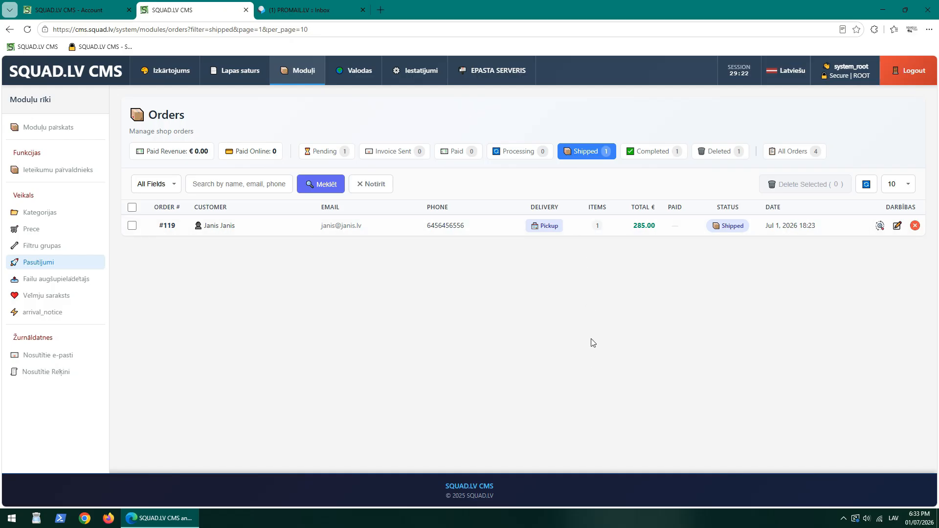
key("ctrl+shift+Tab")
Mark order #119 as Received in the customer's account, confirm with OK, and return to admin.
left_click(373, 372)
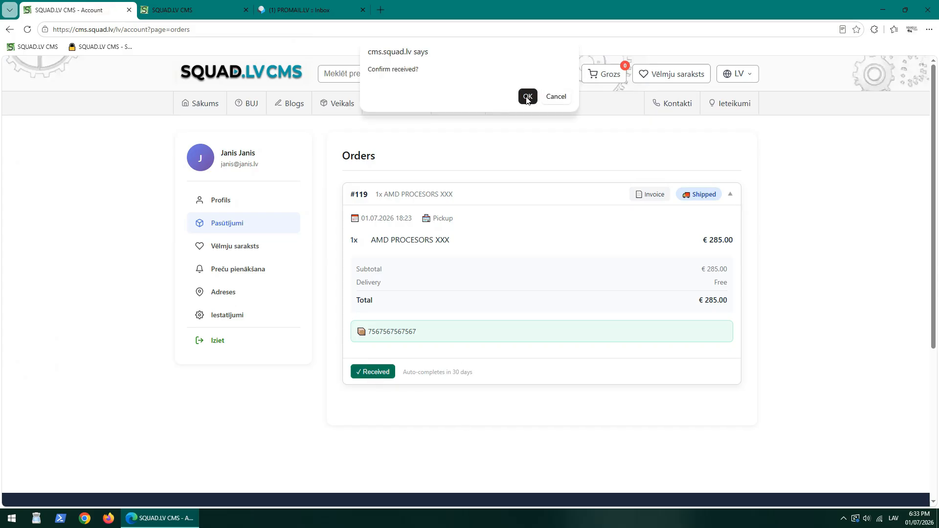
left_click(528, 98)
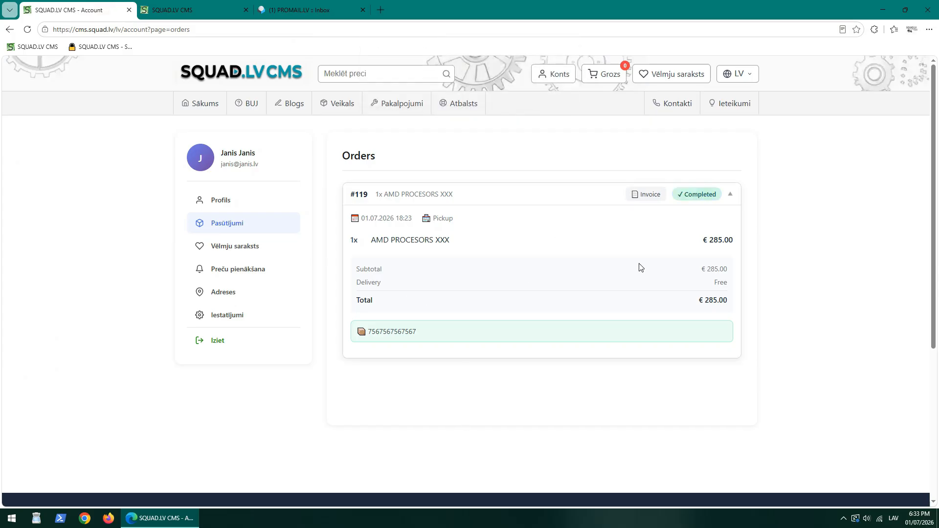
left_click(730, 196)
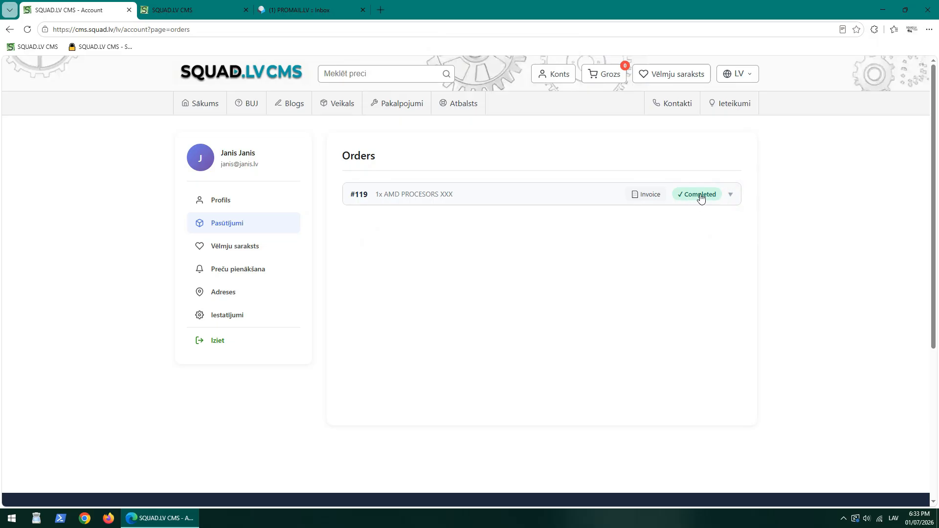
left_click(210, 7)
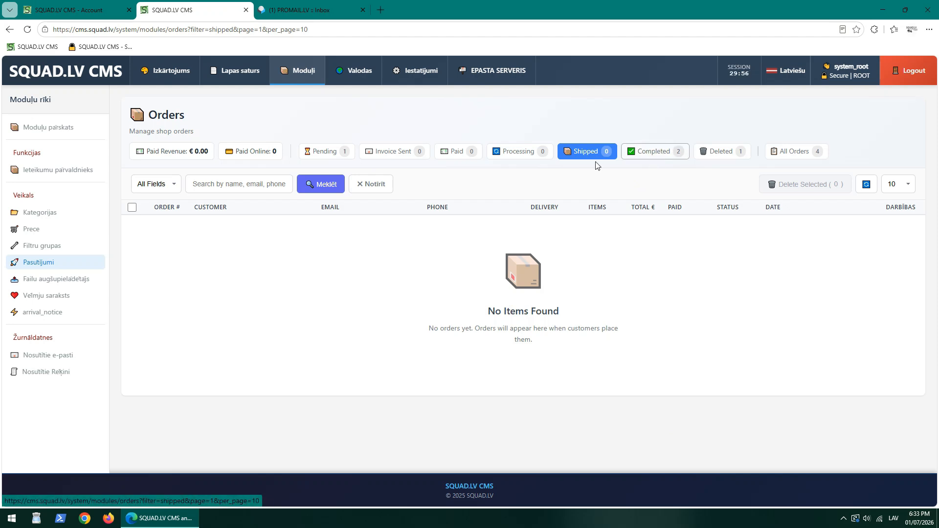
Filter admin orders to Completed, then check order #119's Completed details in the customer's account.
left_click(649, 156)
left_click(163, 225)
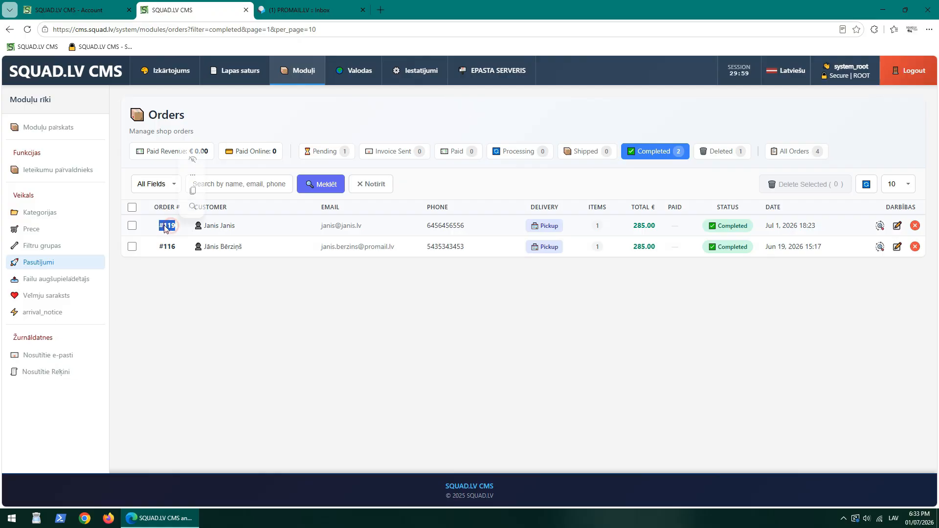
left_click(677, 153)
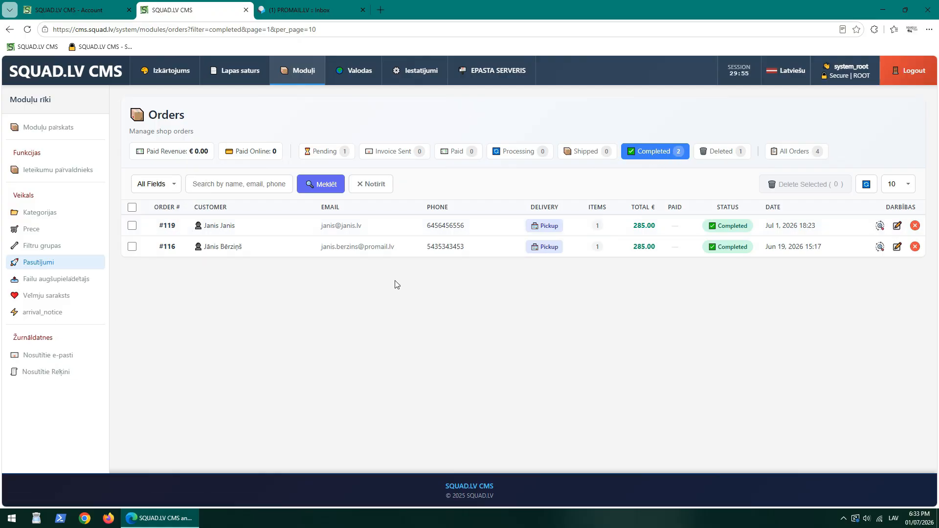
key("ctrl+shift+Tab")
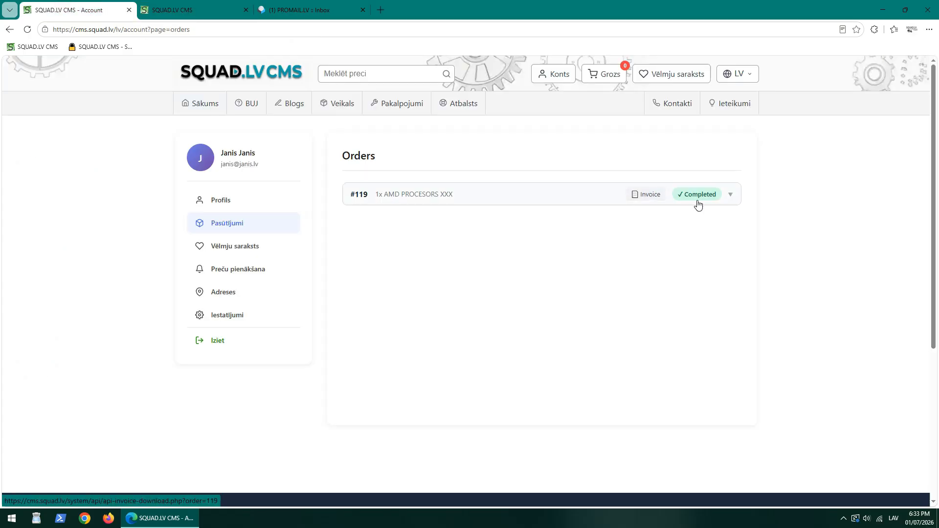
left_click(726, 199)
left_click(729, 196)
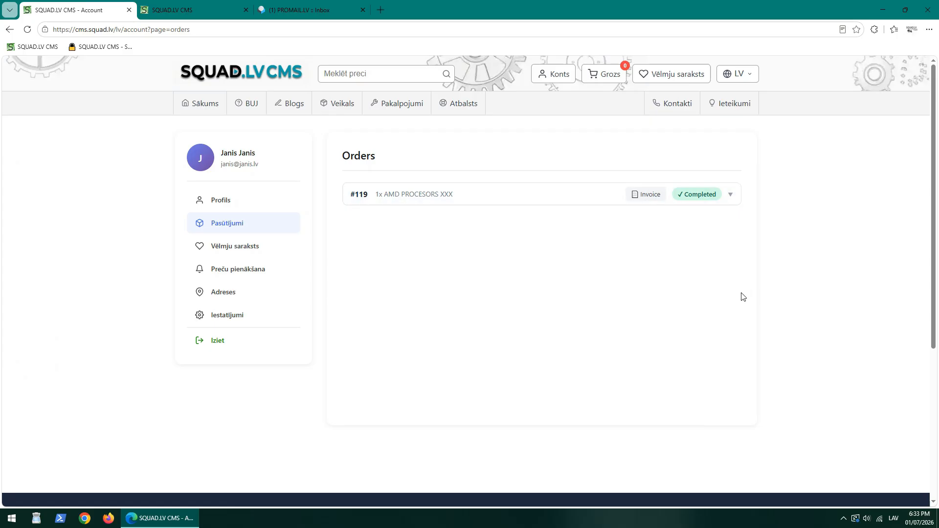
left_click(732, 196)
key("ctrl+Tab")
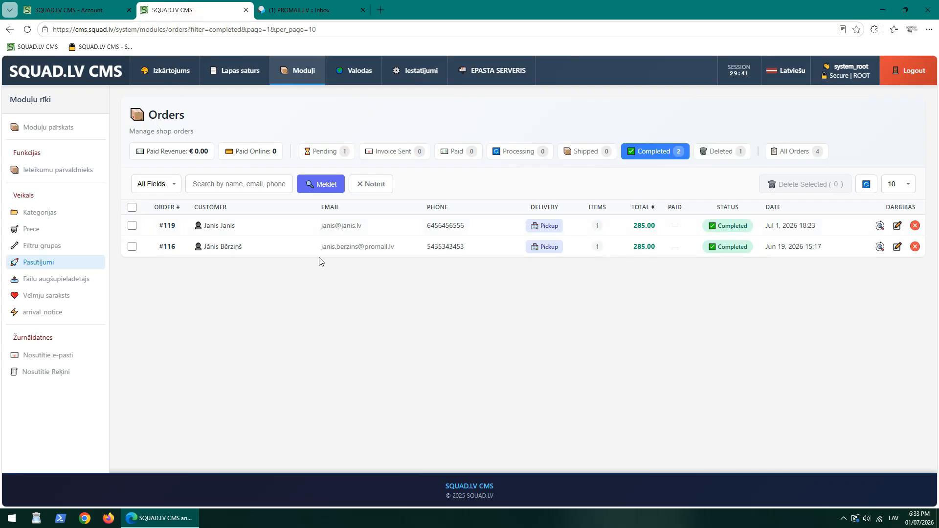